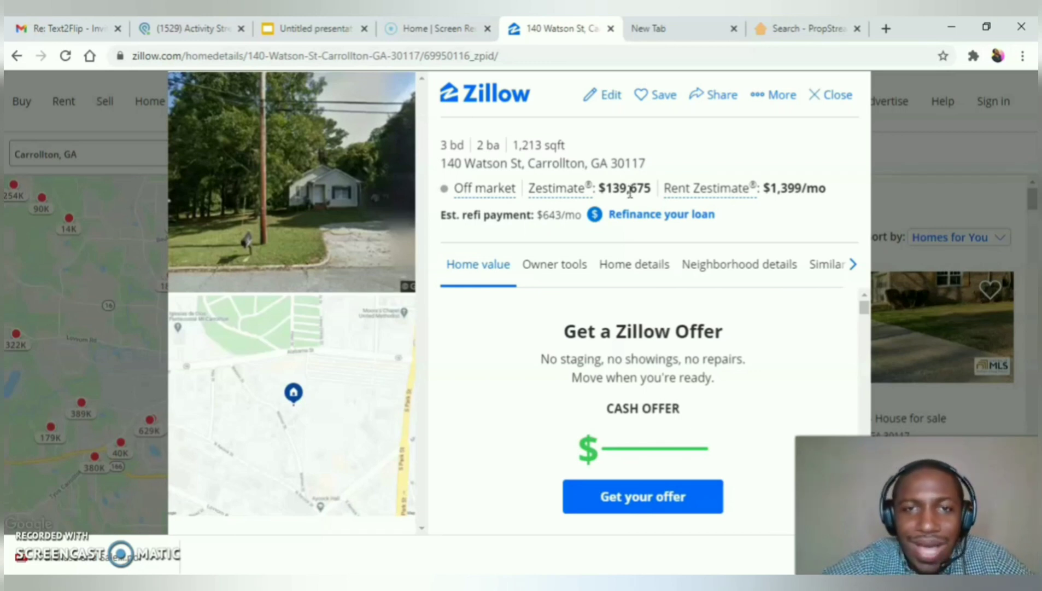
click(479, 62)
key(ctrl+c)
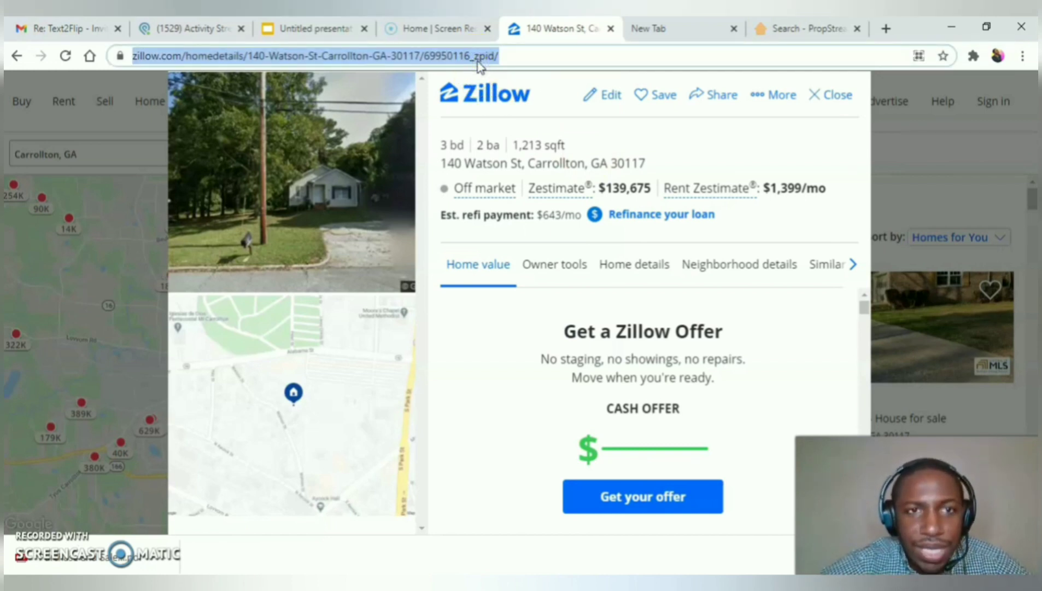
click(674, 28)
click(604, 57)
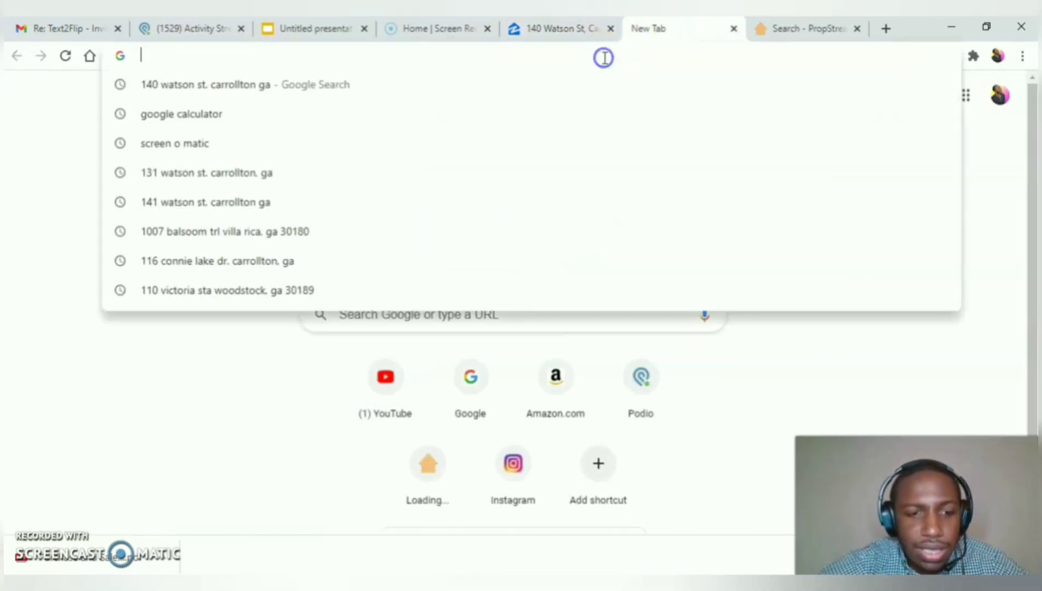
key(ctrl+v)
key(Return)
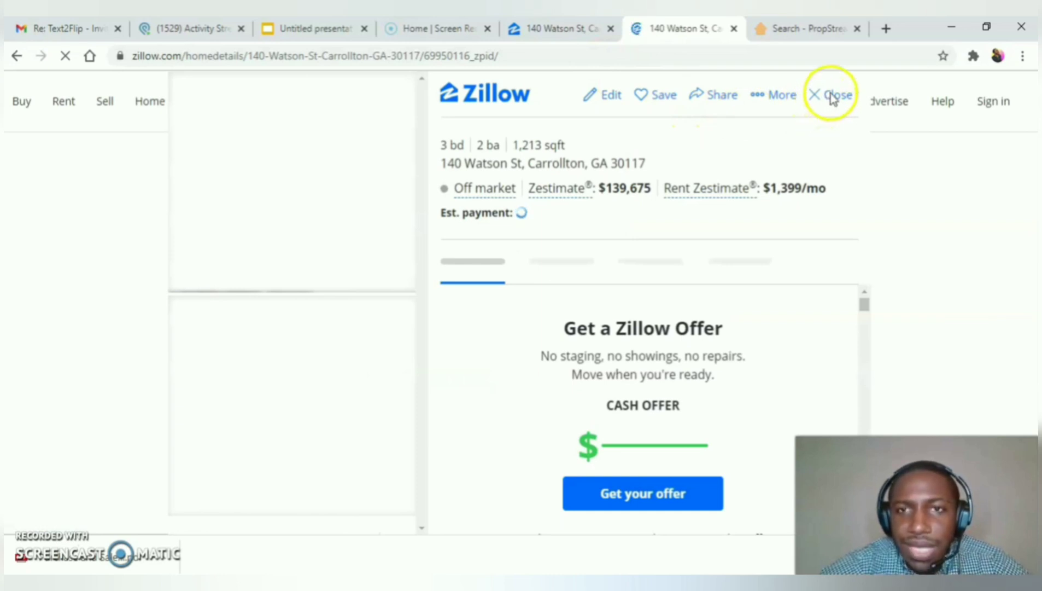
Step: Close the home details overlay to reach the Carrollton, GA for-sale results
click(831, 97)
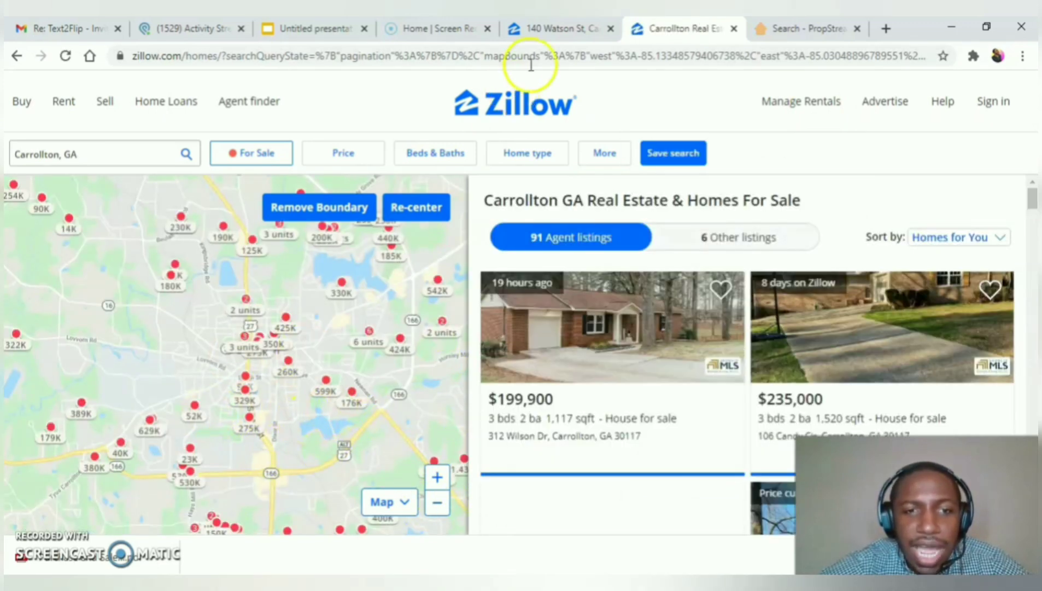
click(549, 30)
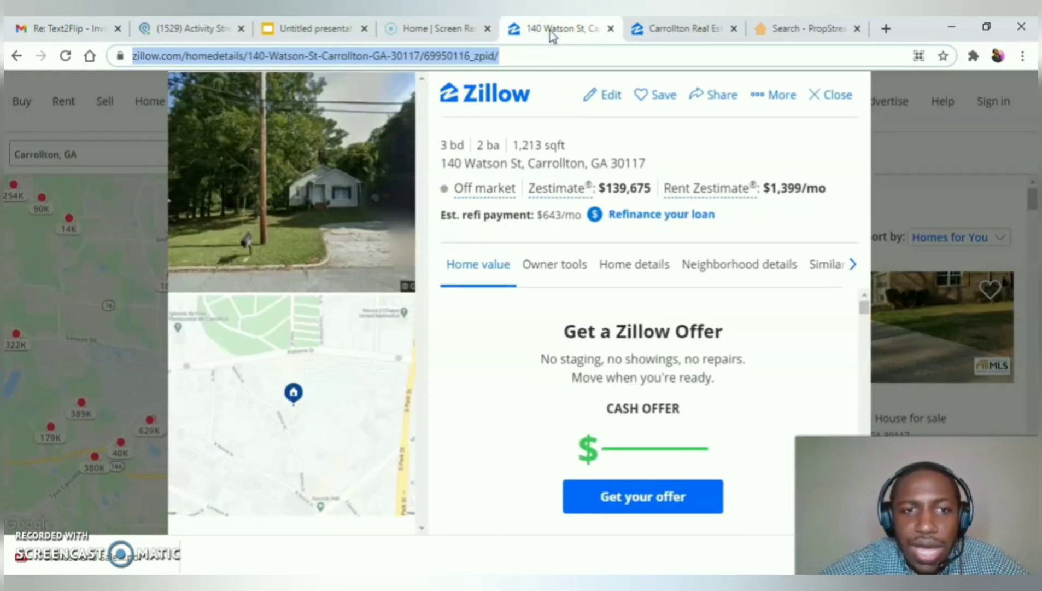
click(690, 28)
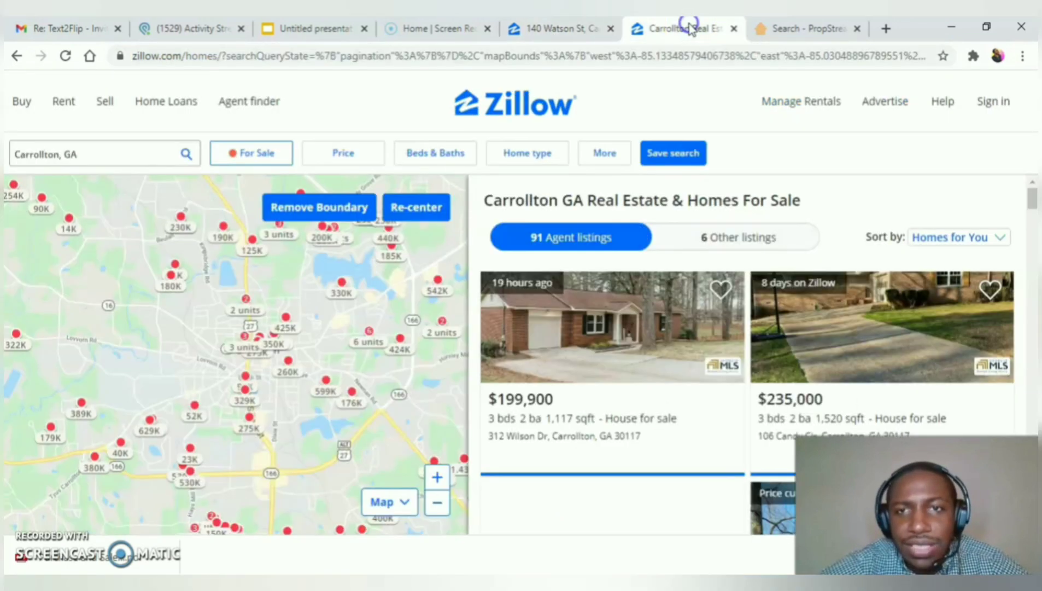
click(438, 478)
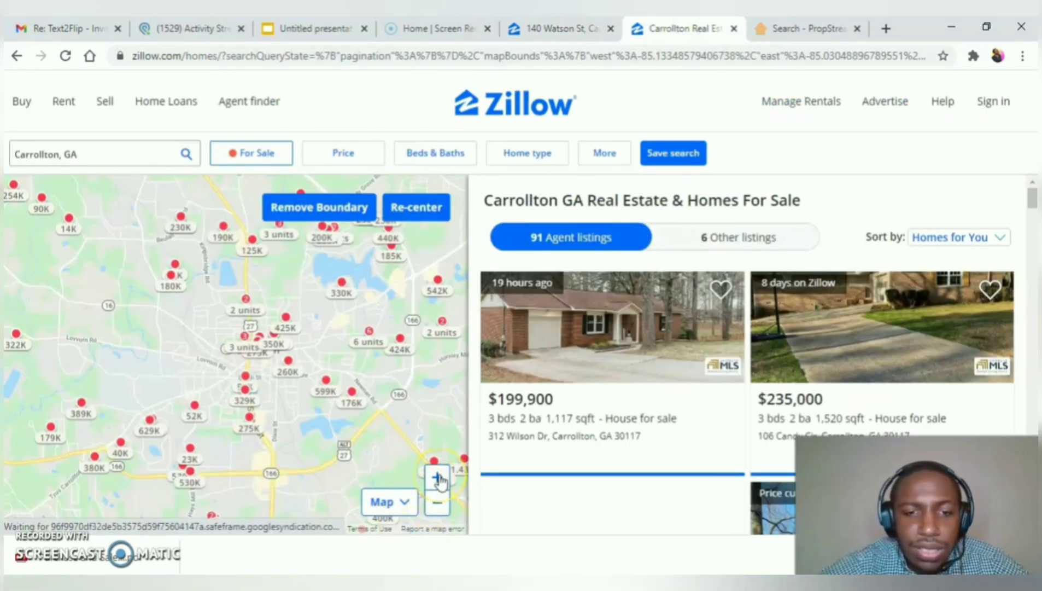
click(253, 158)
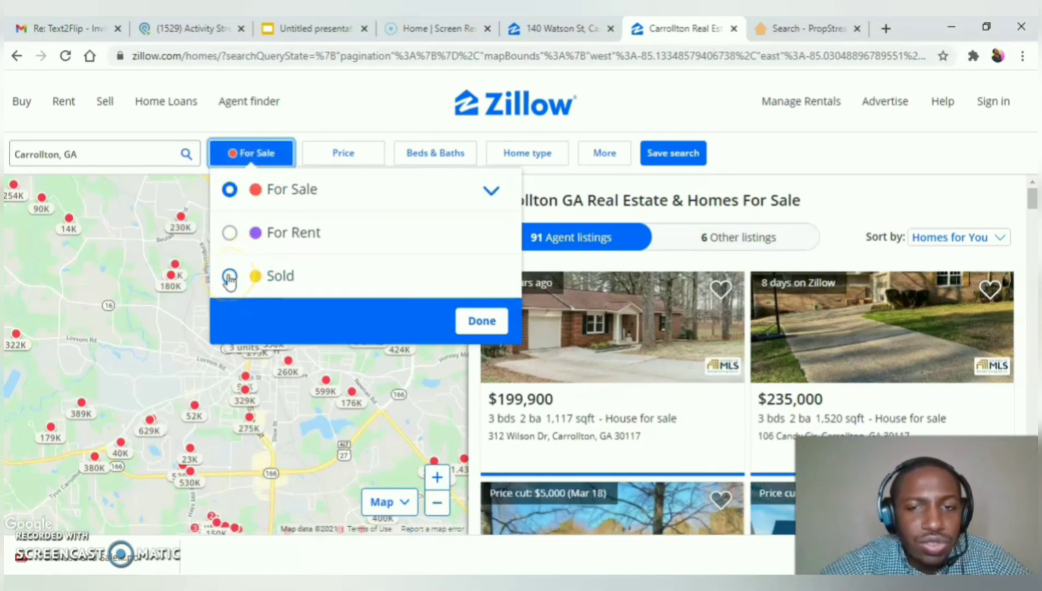
Step: Show only sold Houses, excluding Manufactured, Condos, Multi-family, Apartments, Lots/Land and Townhomes
click(230, 278)
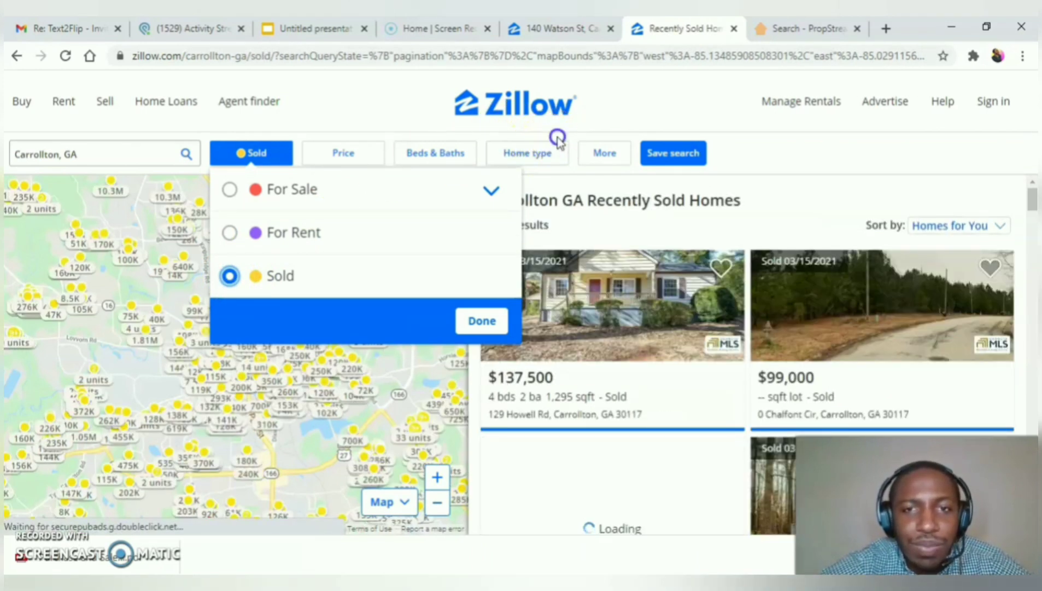
click(547, 149)
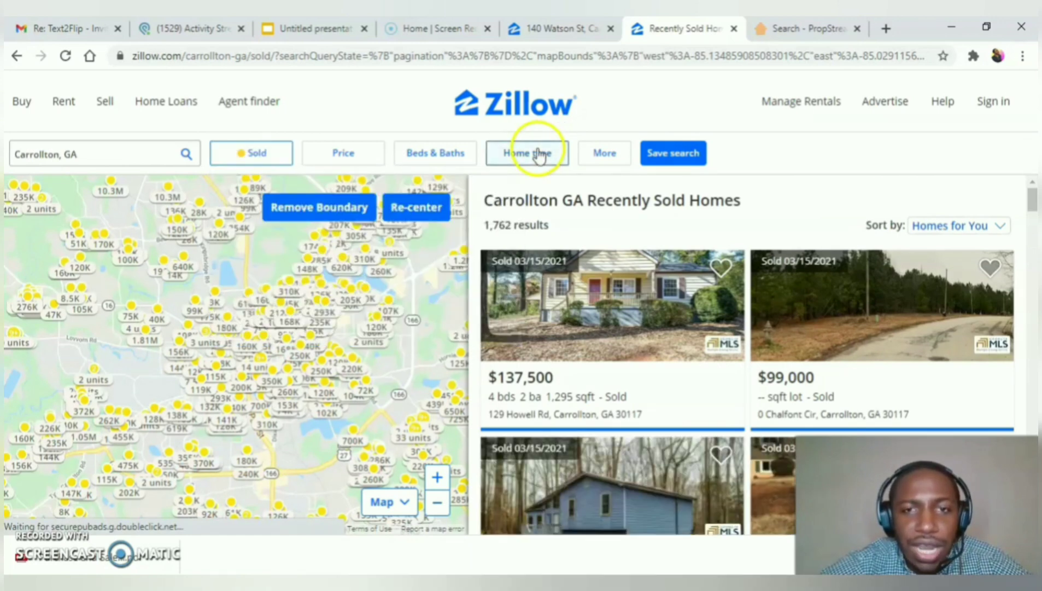
click(539, 155)
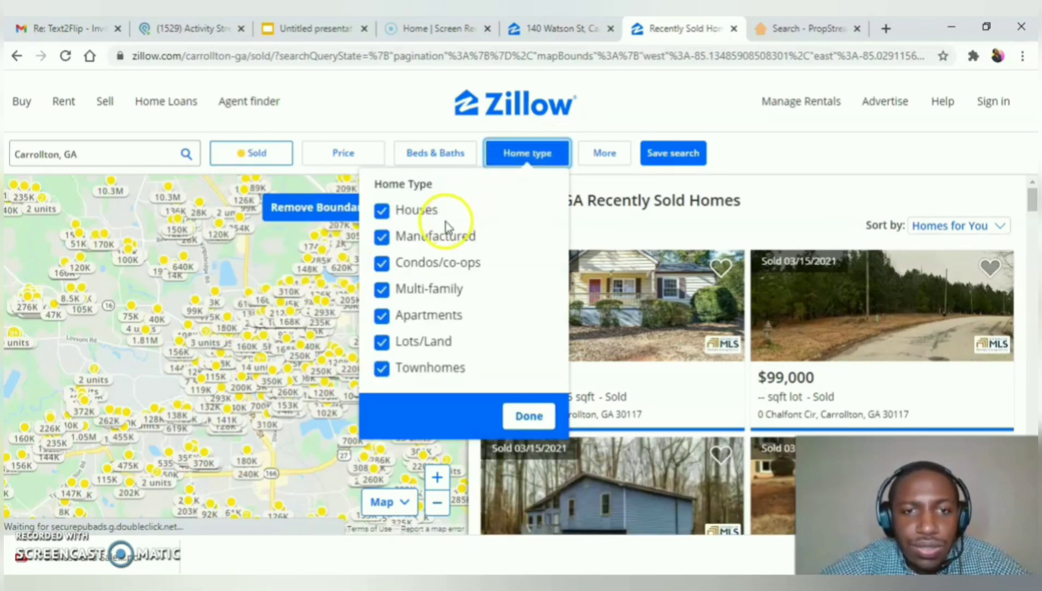
click(438, 238)
click(430, 257)
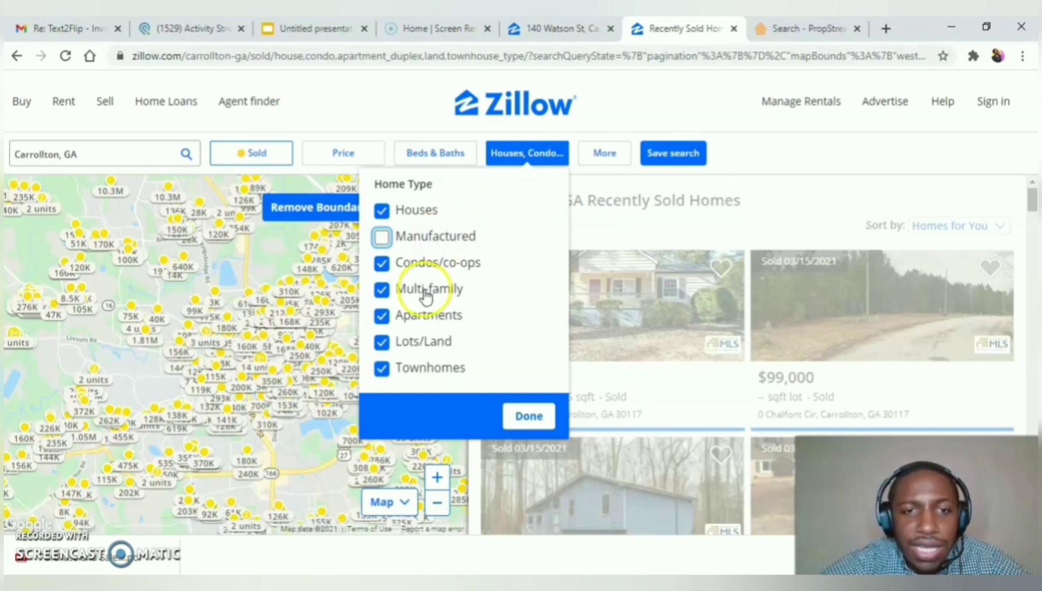
click(425, 287)
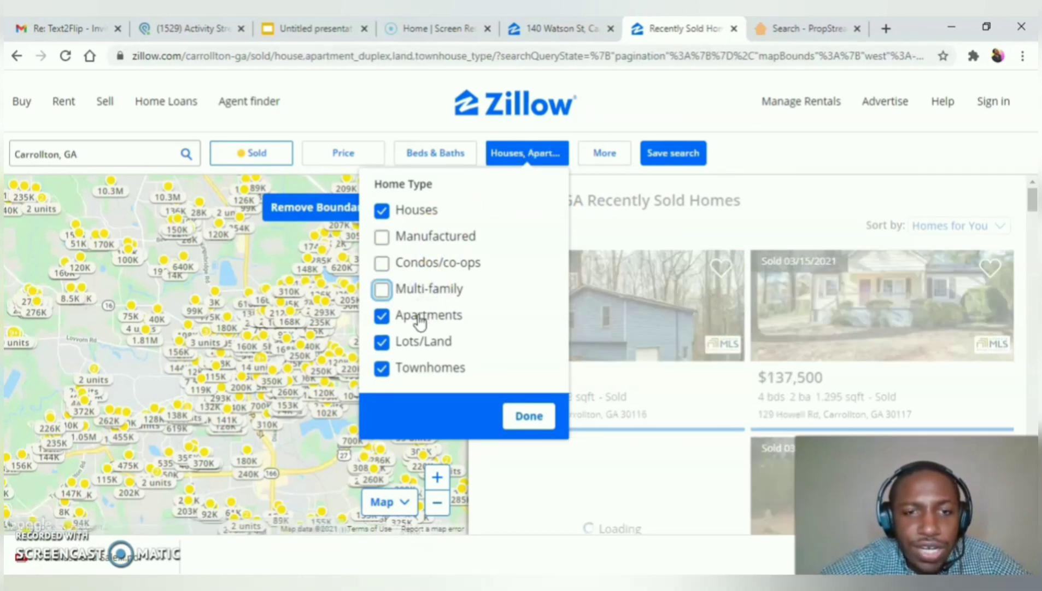
click(419, 336)
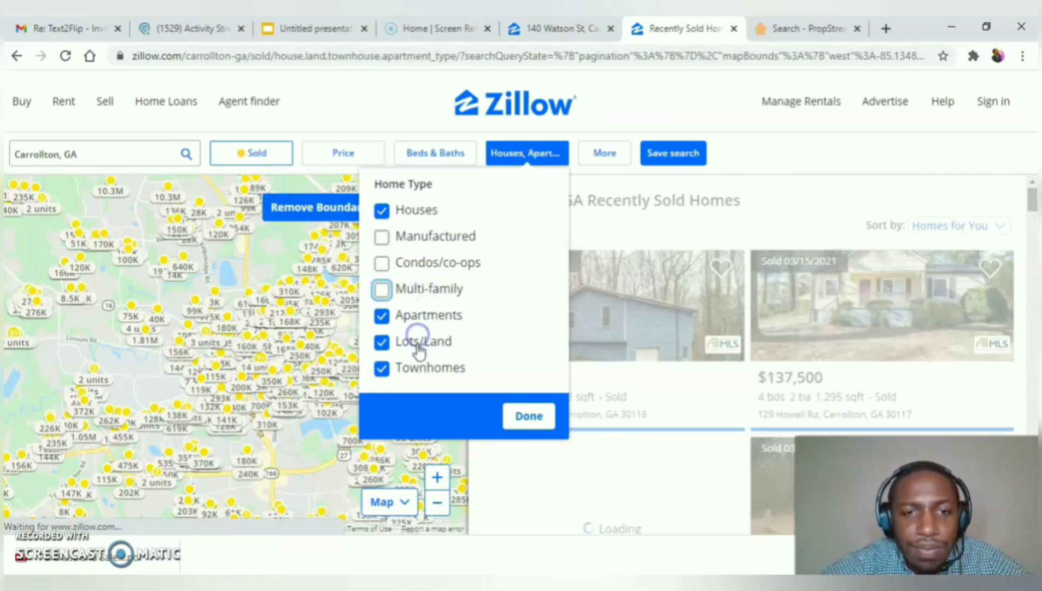
click(418, 366)
click(539, 413)
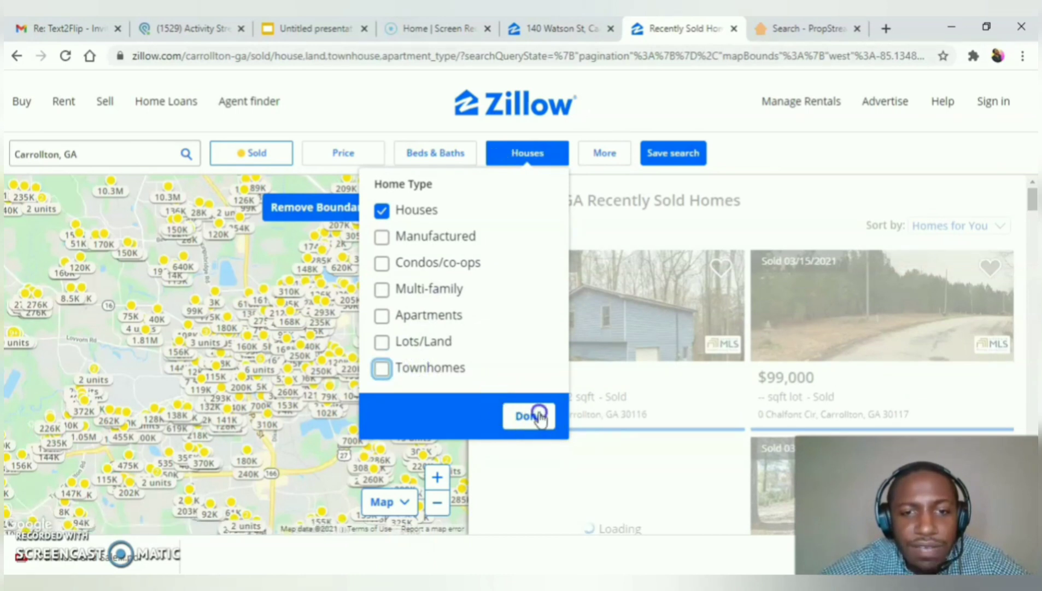
click(613, 148)
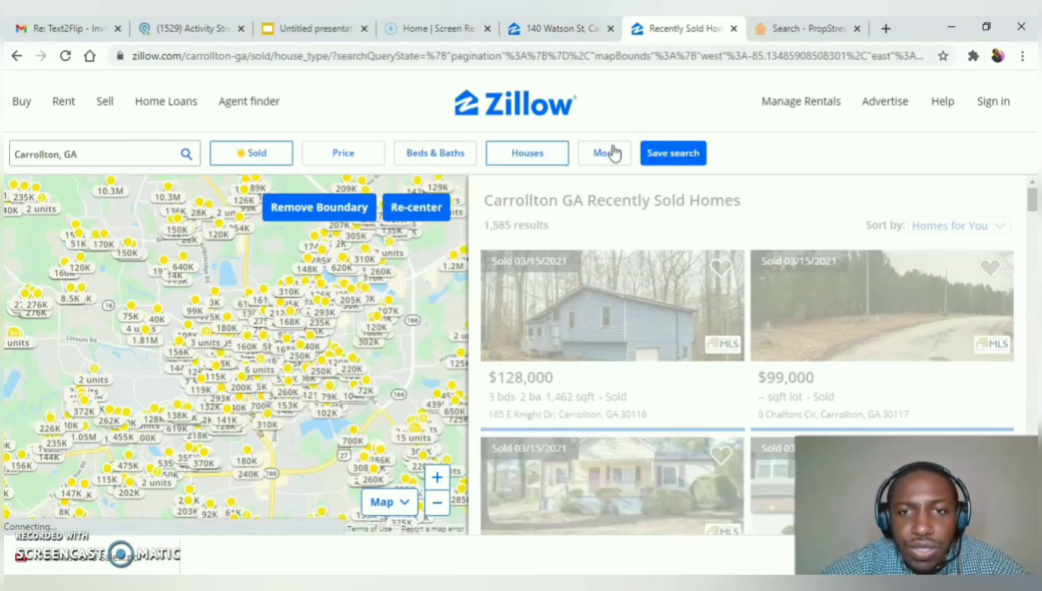
Step: Limit results to houses sold in the last 12 months, leaving 560
click(608, 157)
click(606, 157)
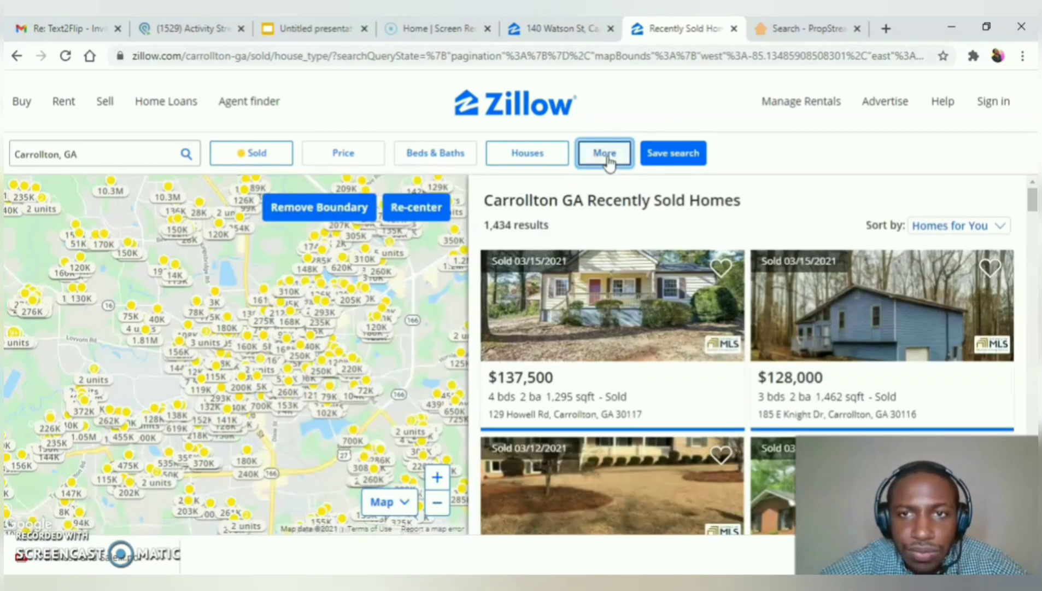
click(607, 156)
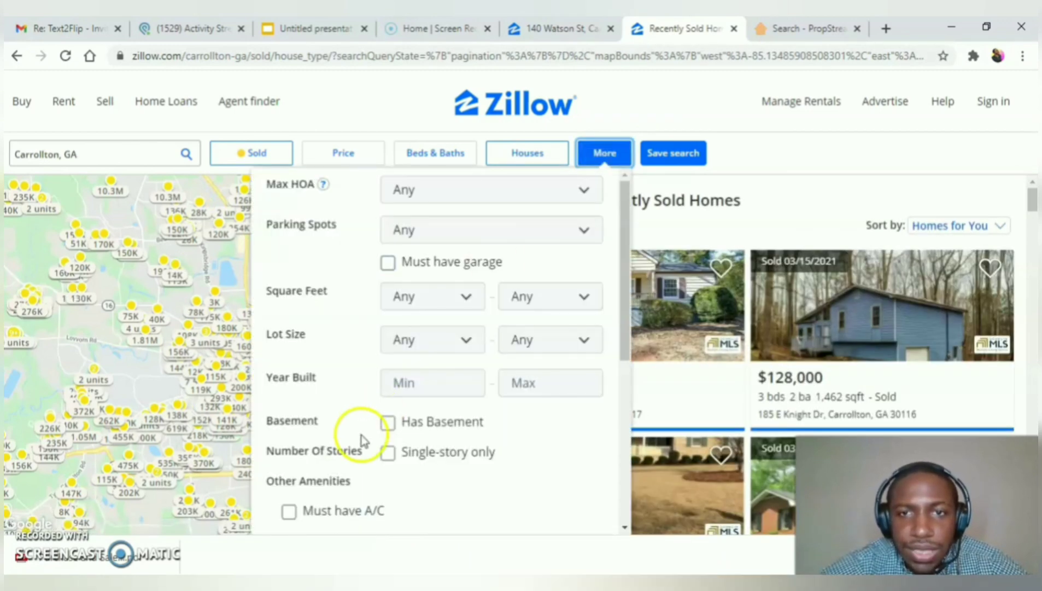
scroll(359, 435, down, 5)
click(472, 422)
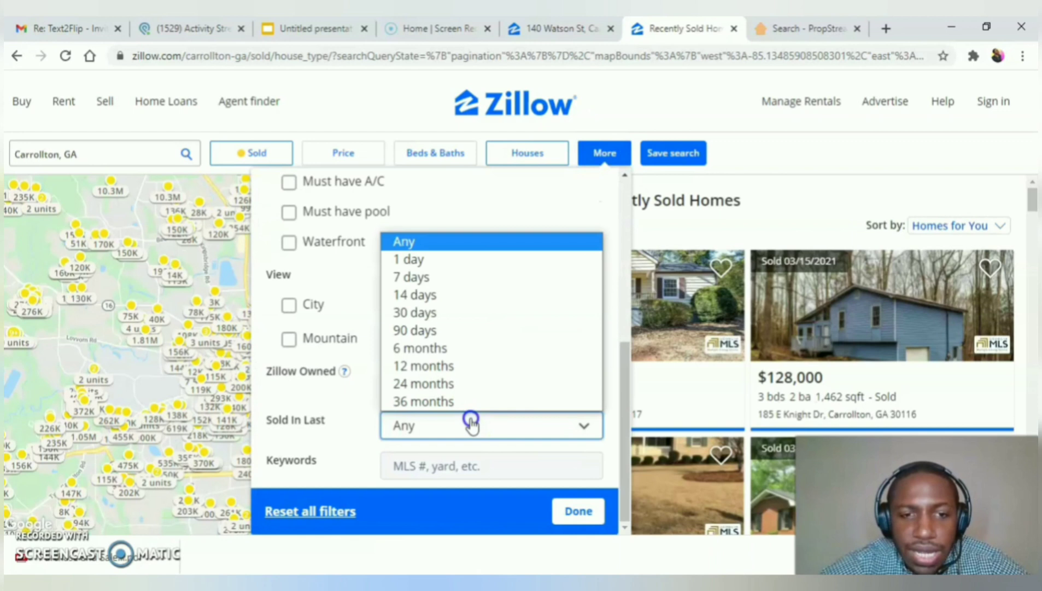
click(472, 364)
click(572, 513)
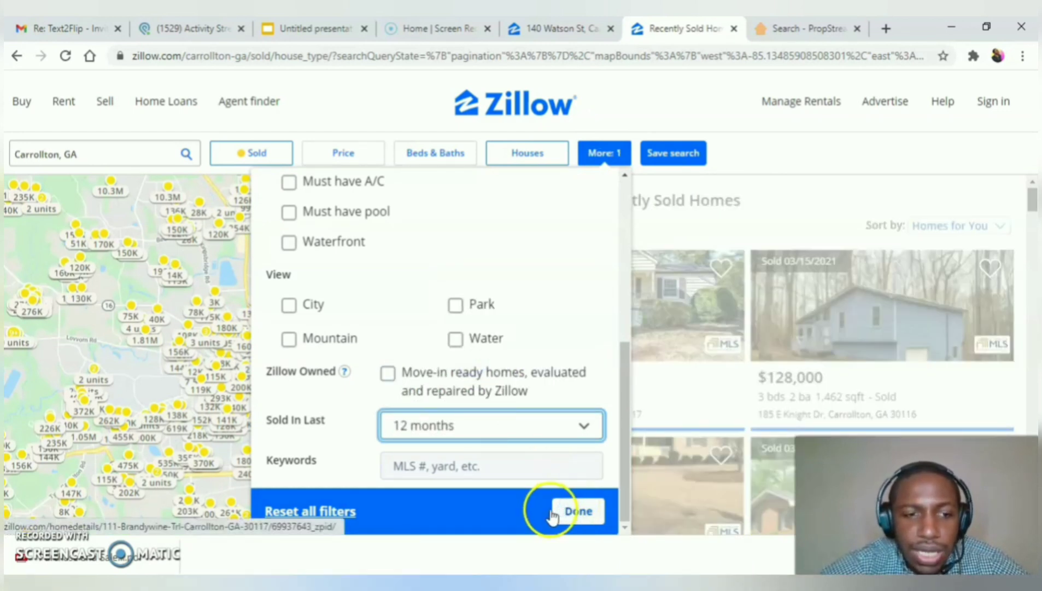
click(552, 512)
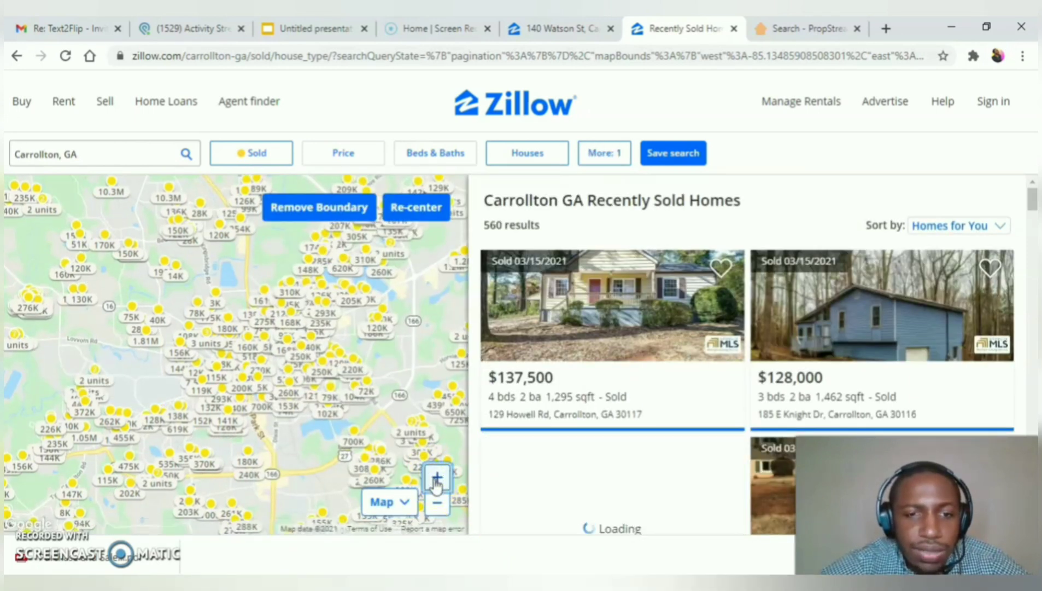
Step: Zoom the map in on Watson St and back out, narrowing to 7 nearby sales
click(437, 479)
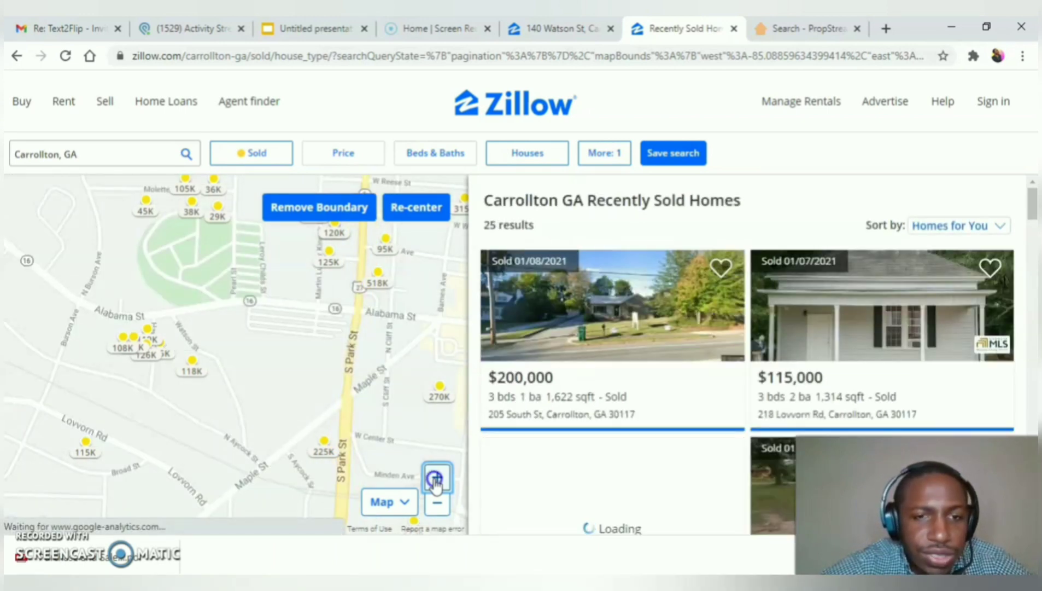
click(437, 478)
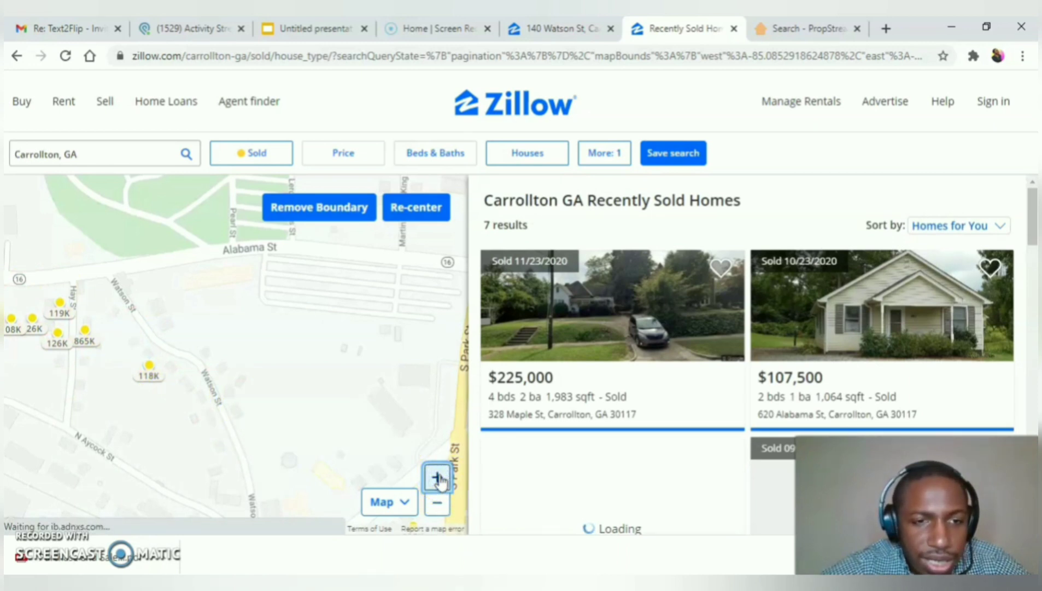
click(438, 477)
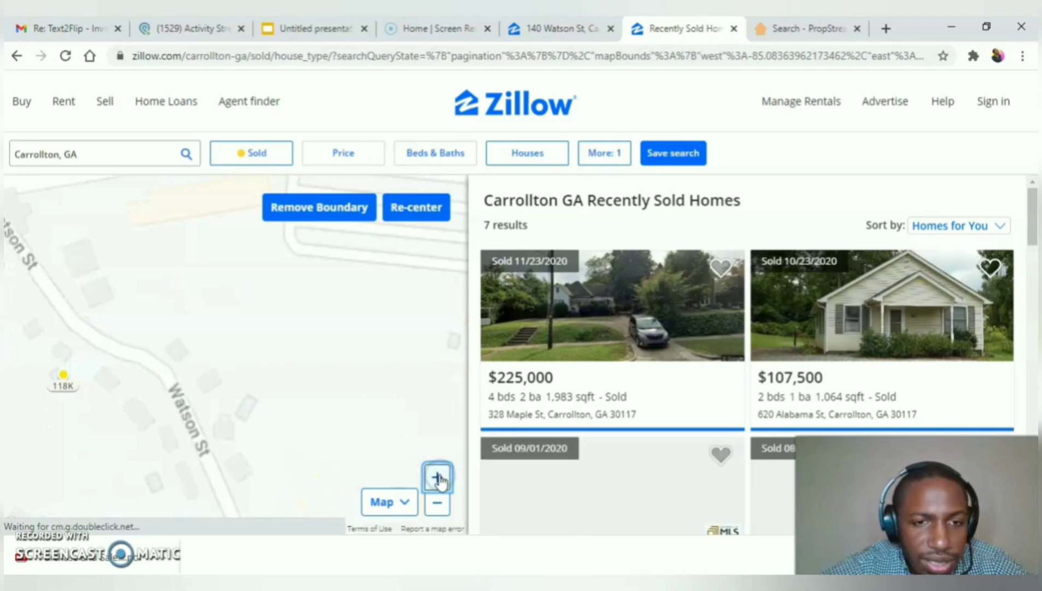
click(437, 477)
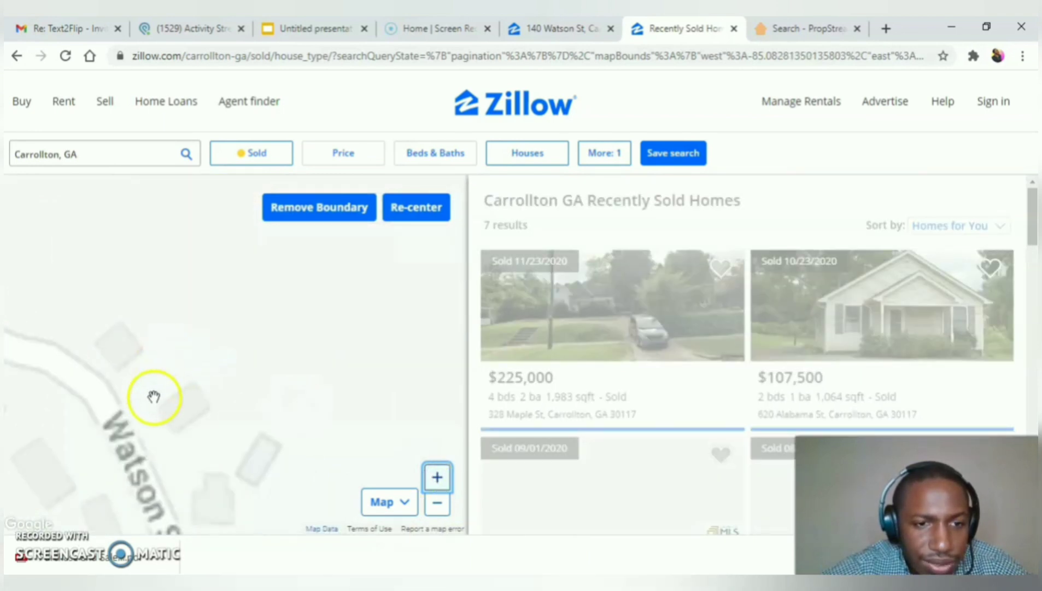
click(438, 502)
click(437, 502)
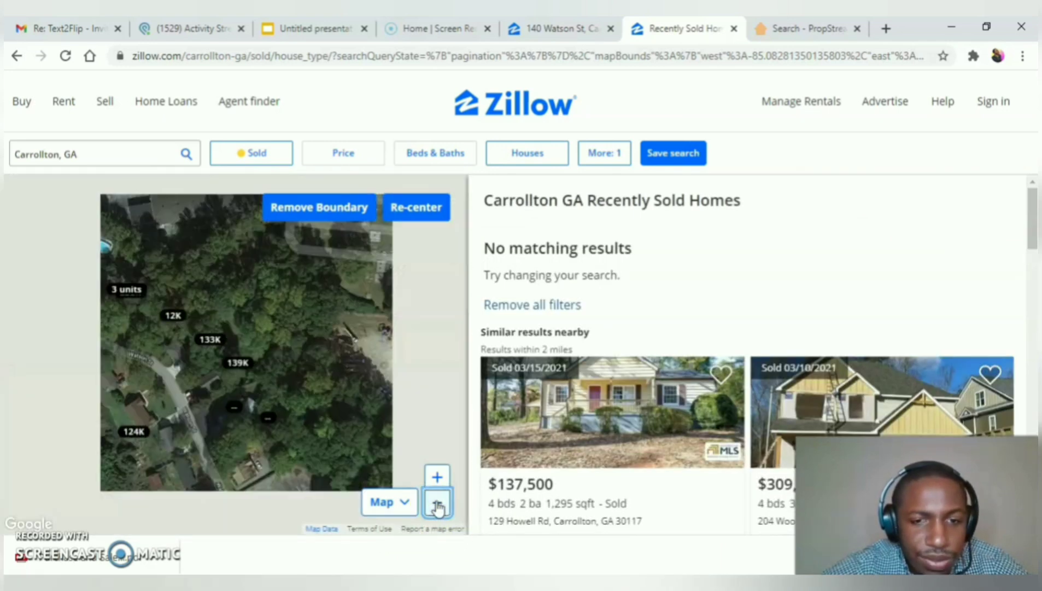
click(437, 503)
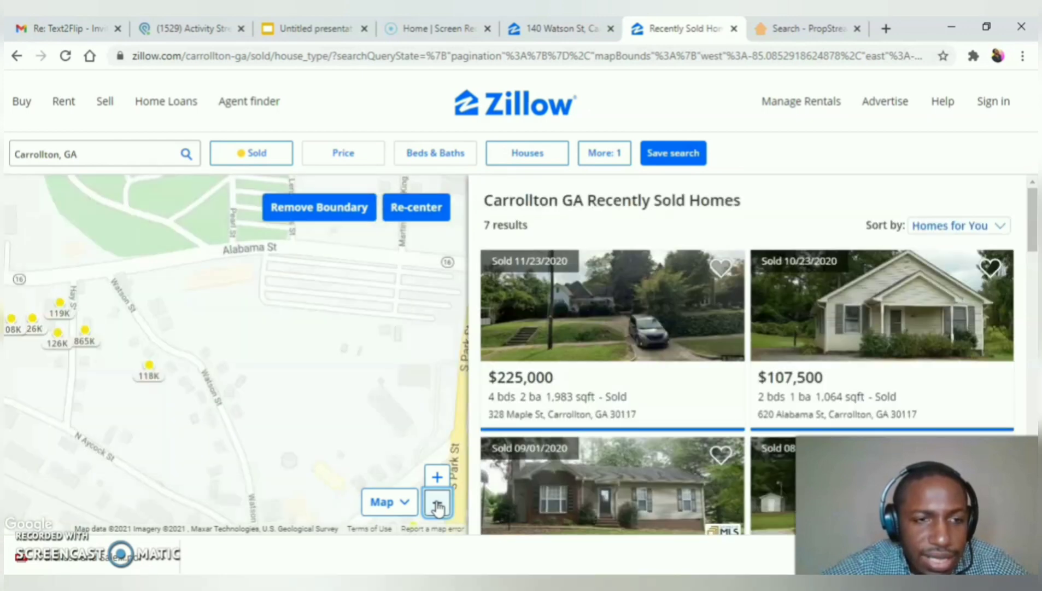
drag(95, 401, 41, 394)
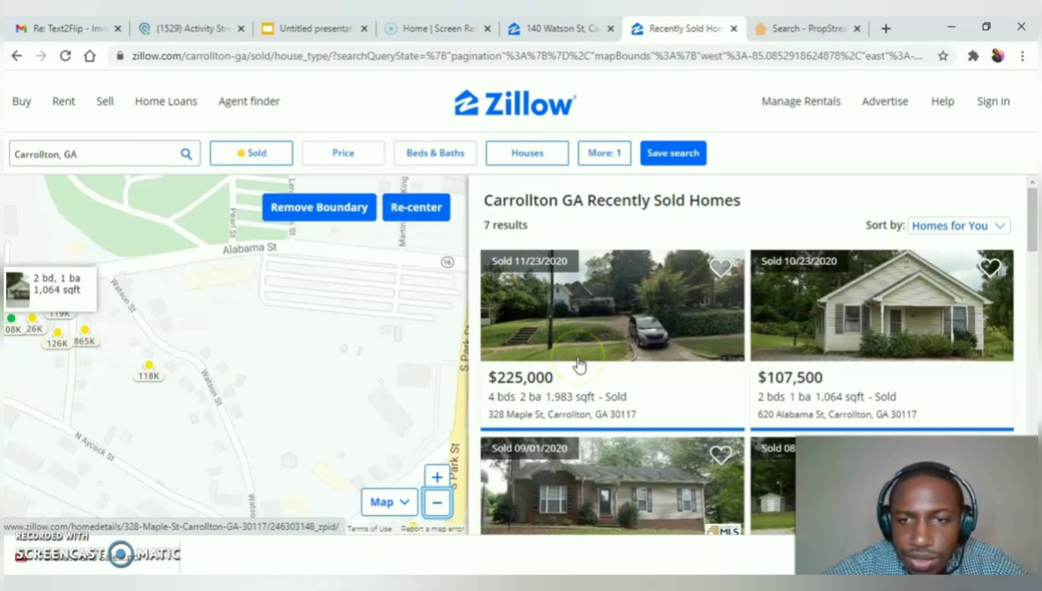
Step: Filter to exactly 3 bedrooms and 2+ bathrooms, leaving 4 sold houses
click(429, 152)
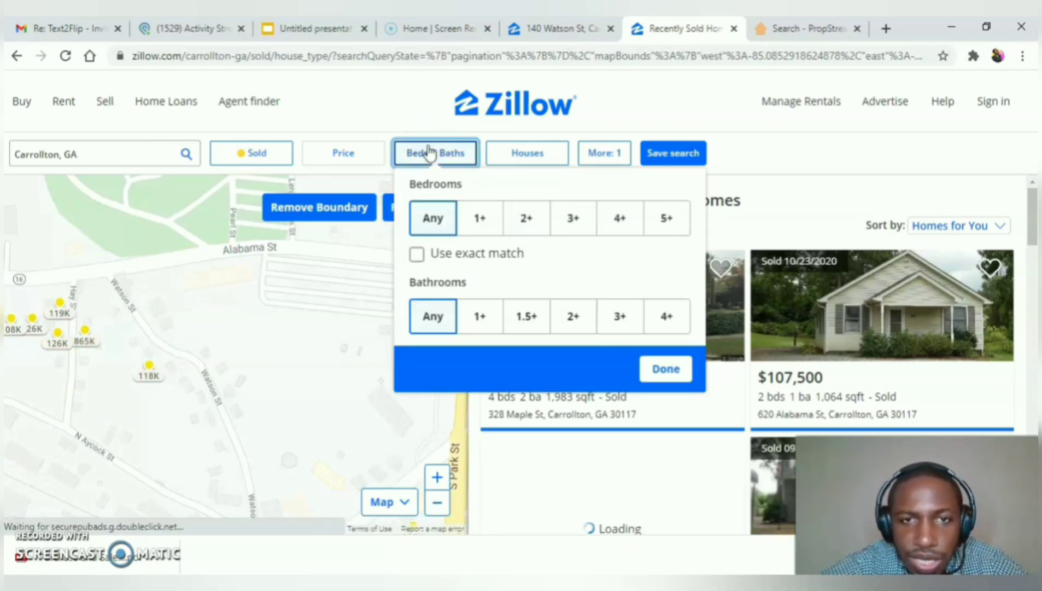
click(573, 219)
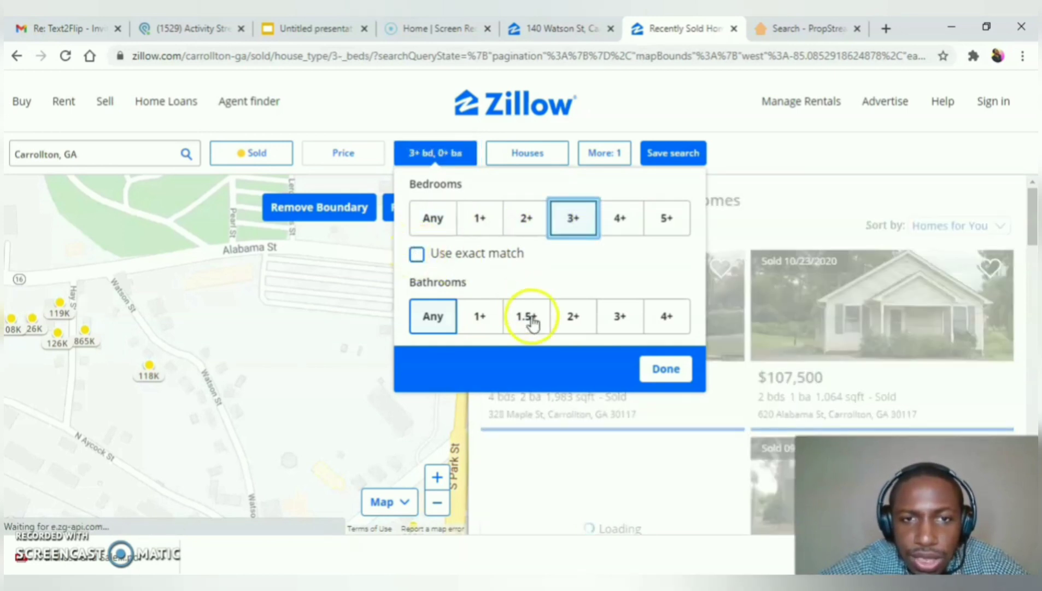
click(581, 318)
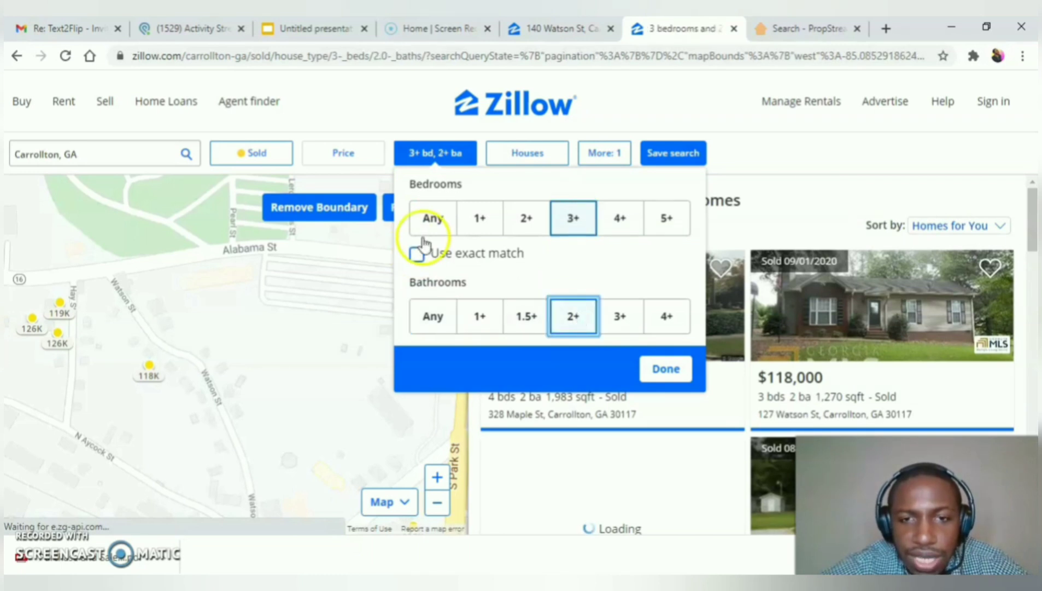
click(417, 254)
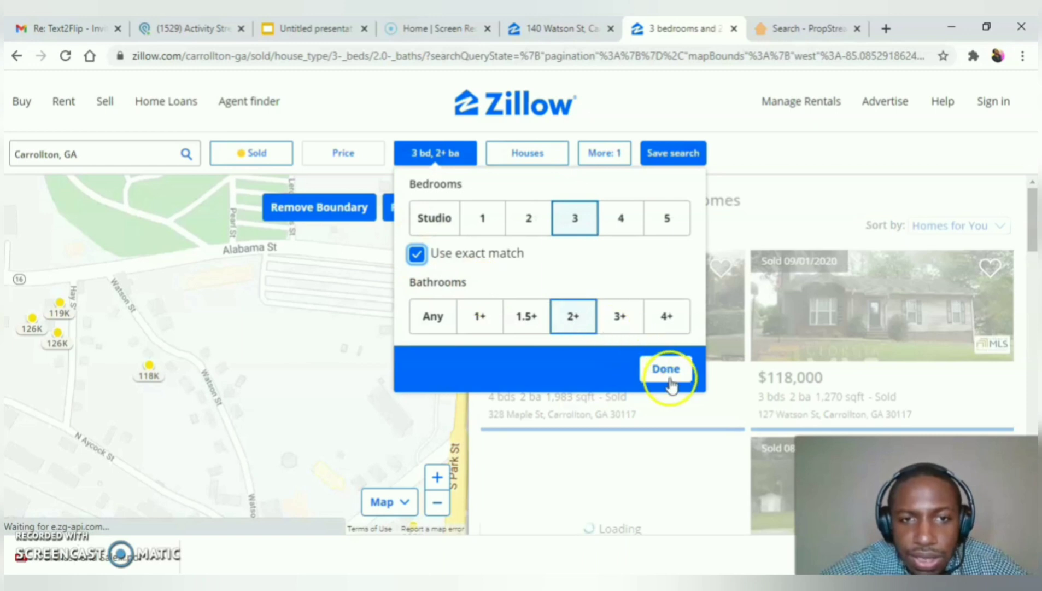
click(668, 377)
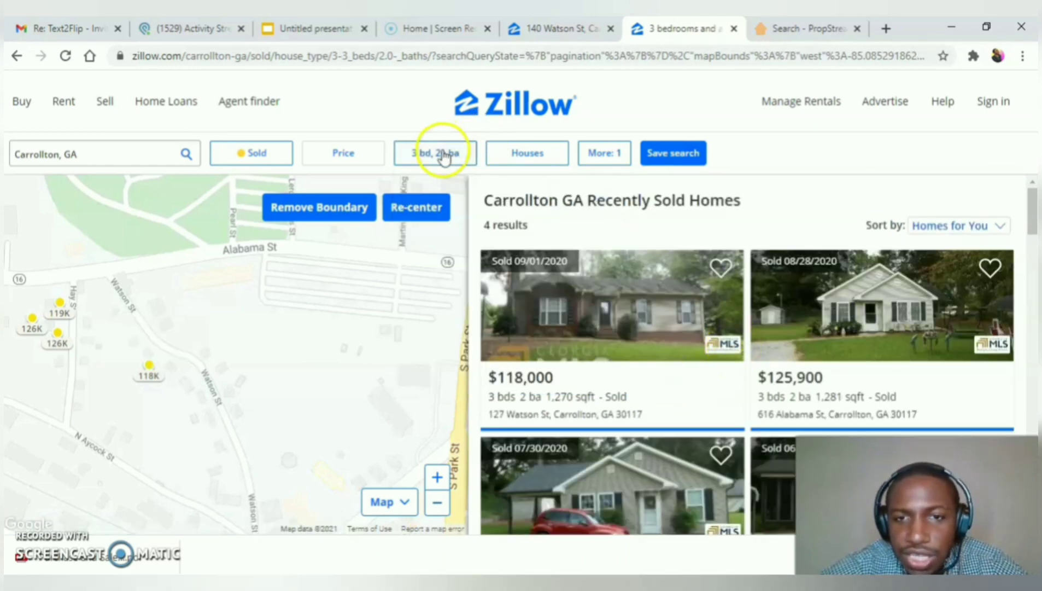
click(441, 154)
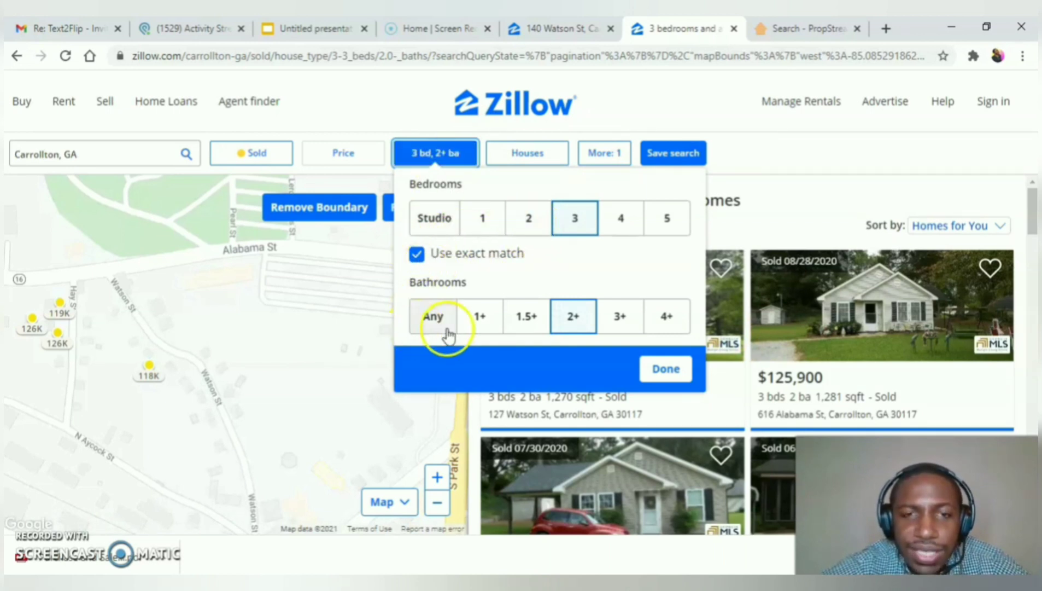
click(785, 190)
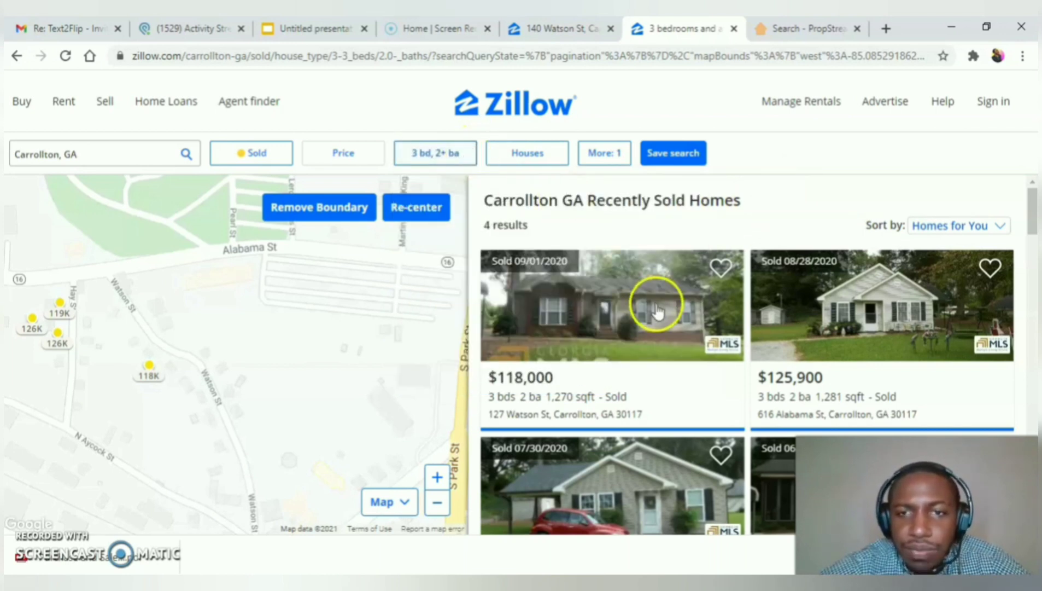
scroll(658, 310, down, 1)
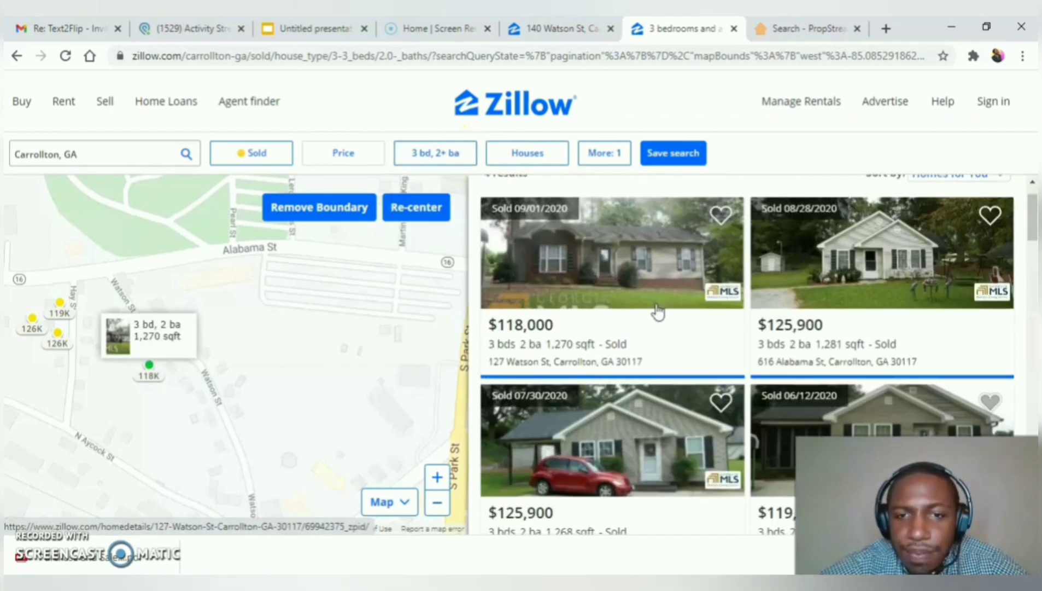
scroll(658, 310, down, 1)
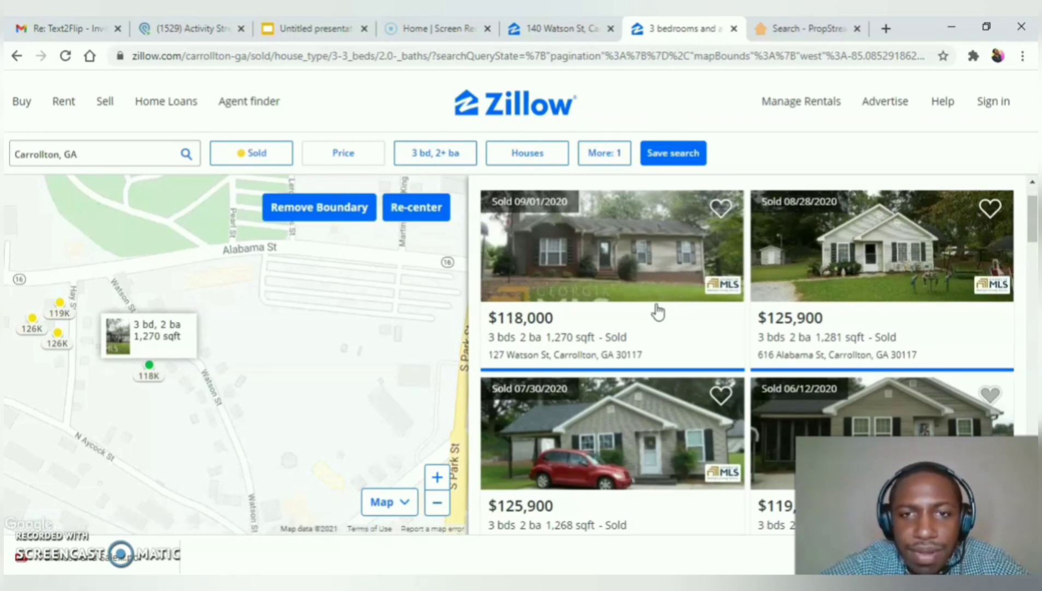
scroll(658, 312, down, 1)
scroll(658, 311, up, 1)
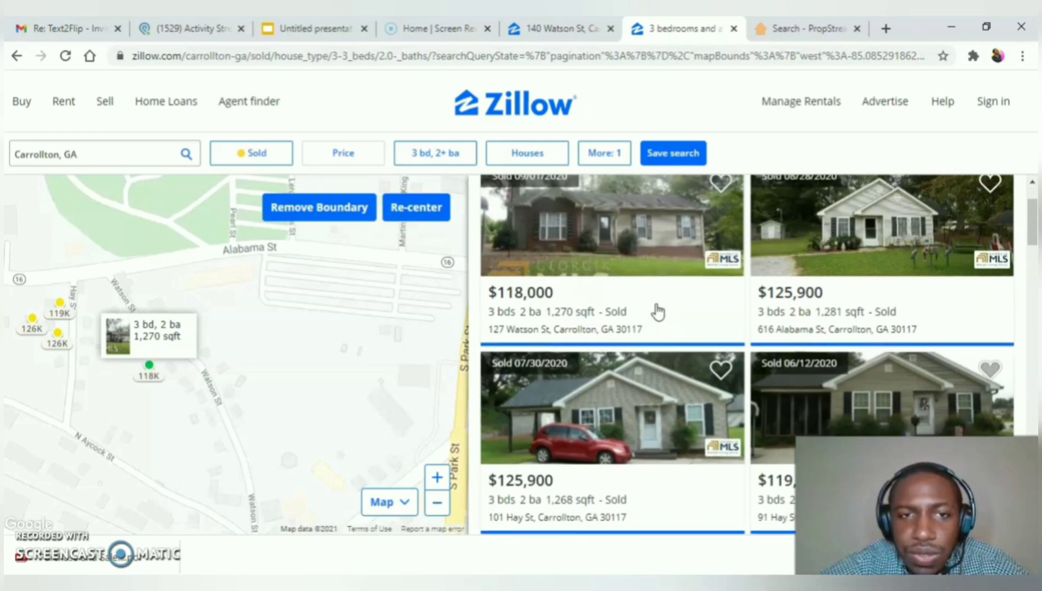
scroll(658, 312, down, 1)
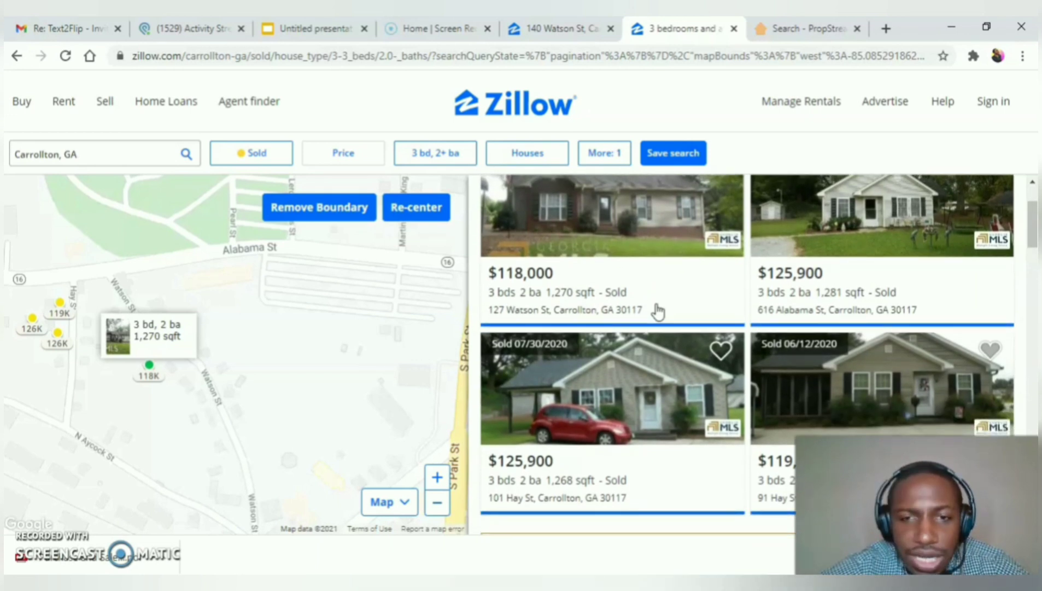
click(555, 29)
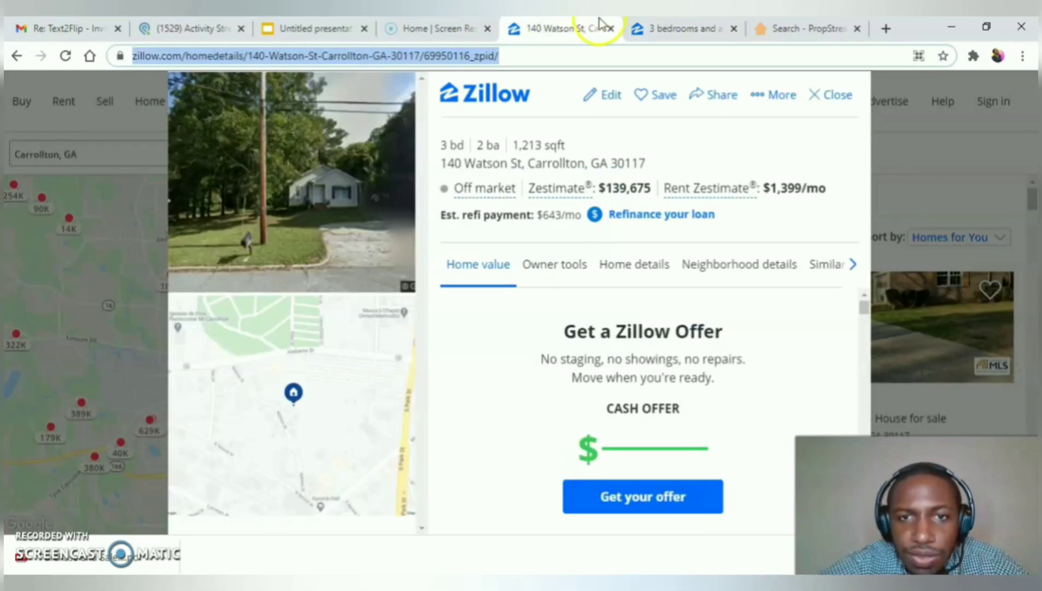
Step: Look over the four sold comps again, including a $119,000, 1,268 sqft sale
click(672, 27)
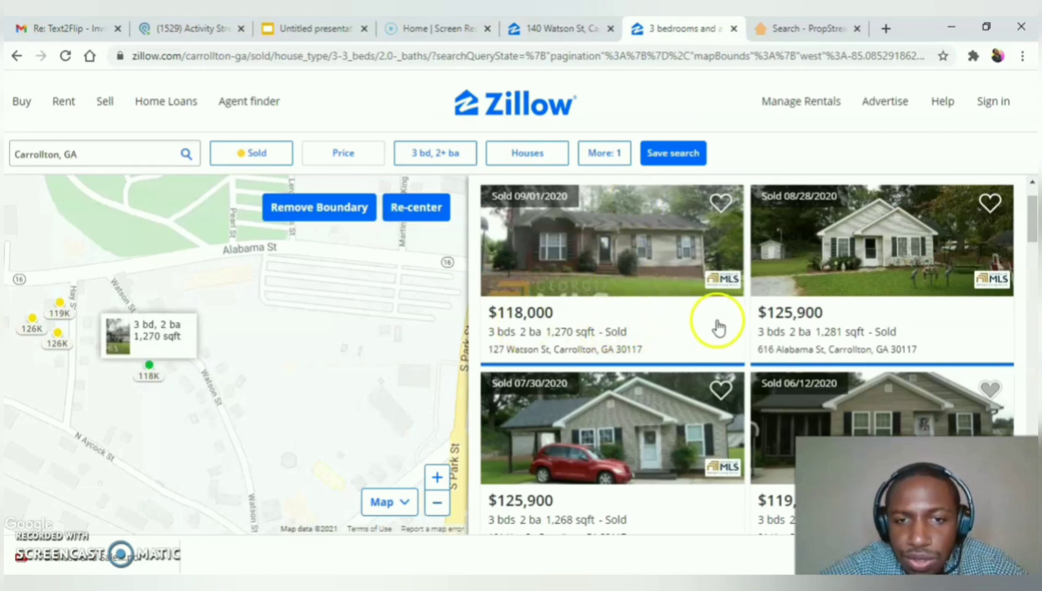
scroll(797, 339, down, 1)
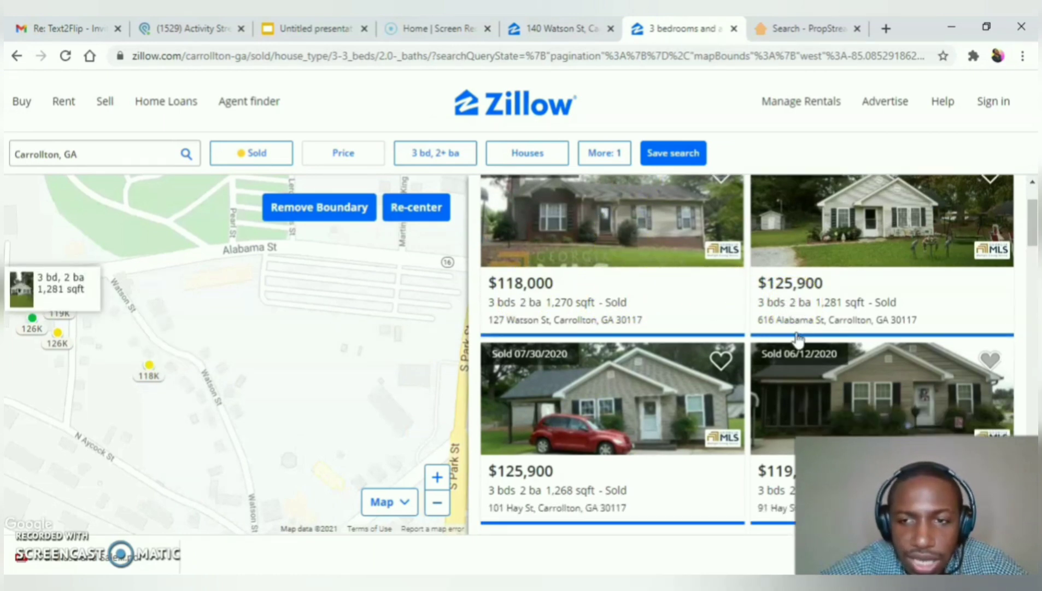
scroll(795, 399, down, 2)
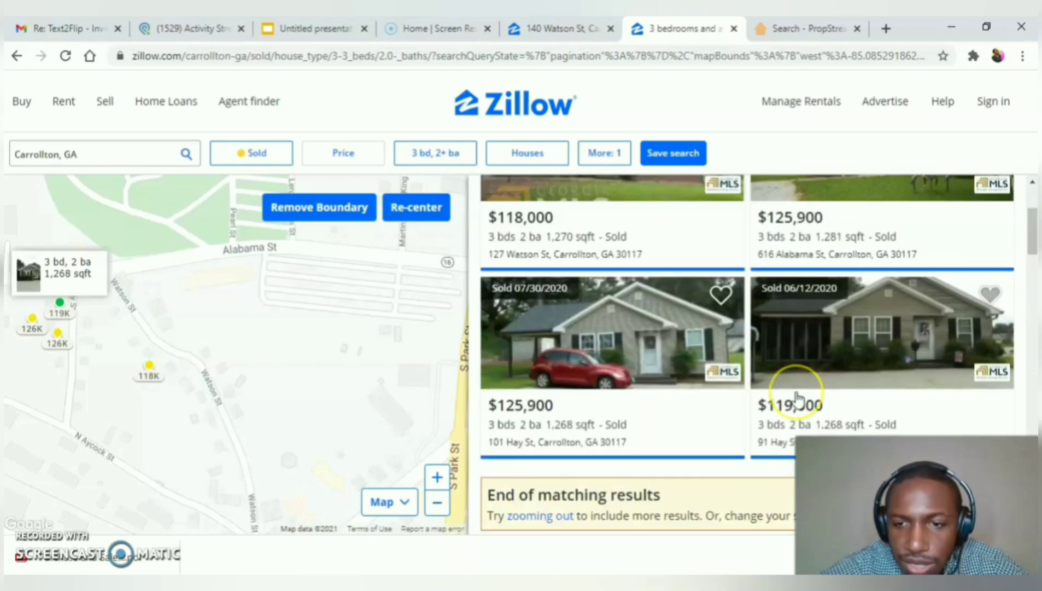
scroll(796, 400, up, 4)
scroll(797, 400, down, 1)
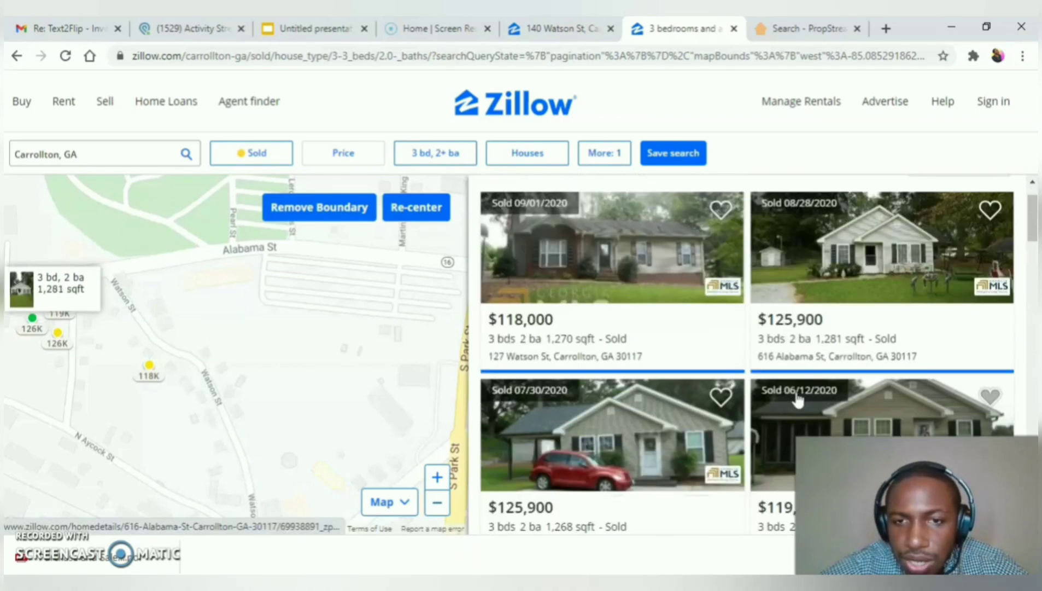
scroll(798, 401, down, 1)
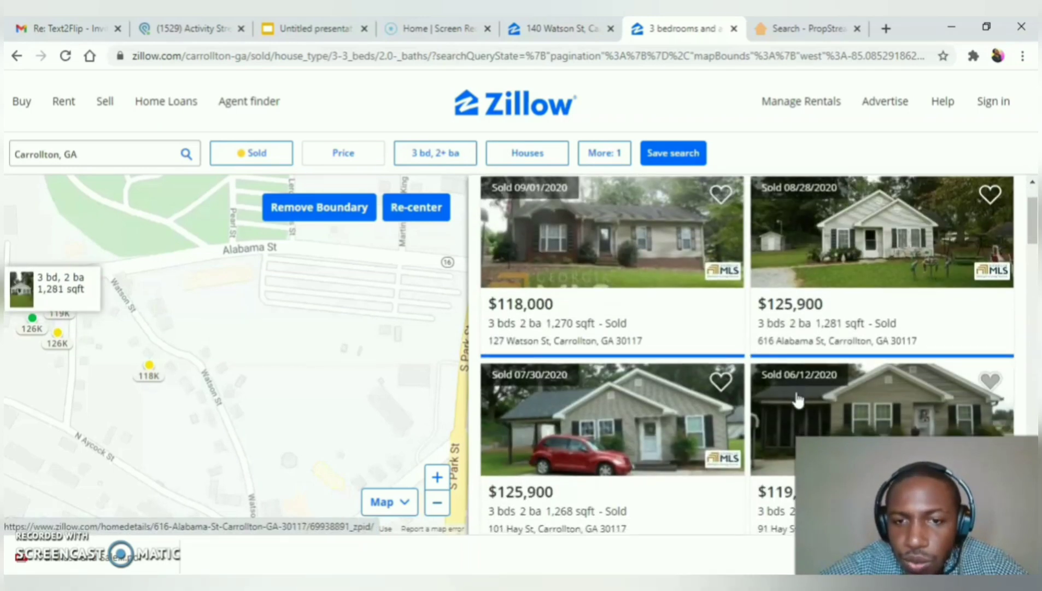
scroll(798, 400, down, 1)
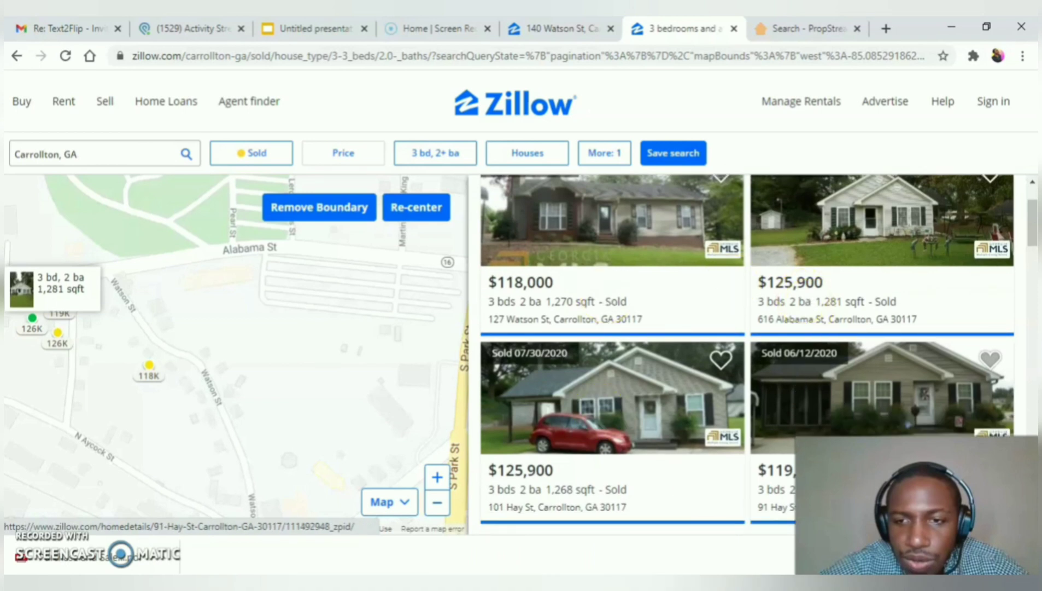
scroll(738, 436, down, 1)
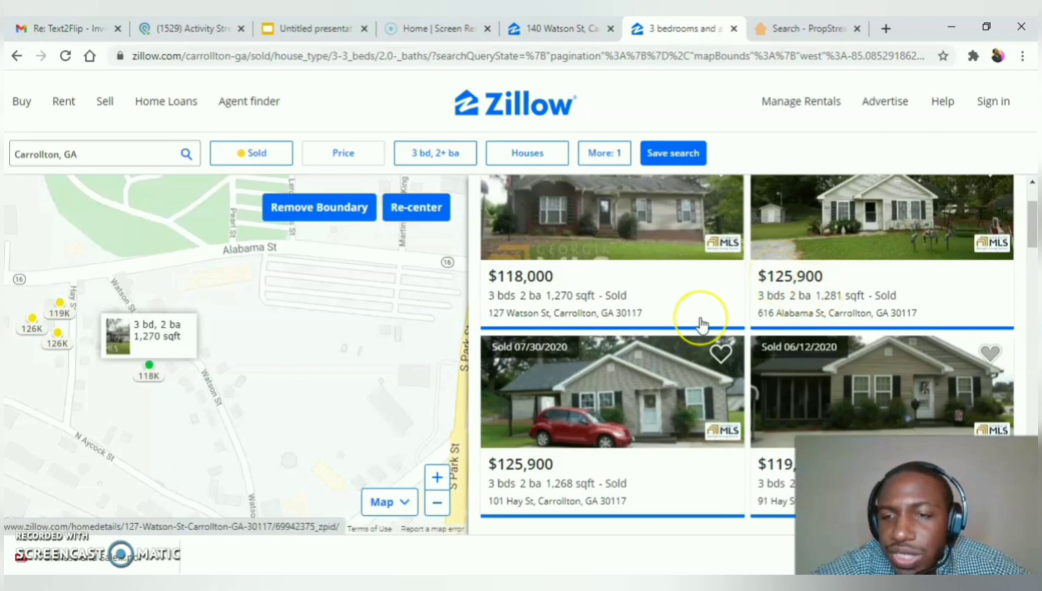
scroll(677, 280, up, 1)
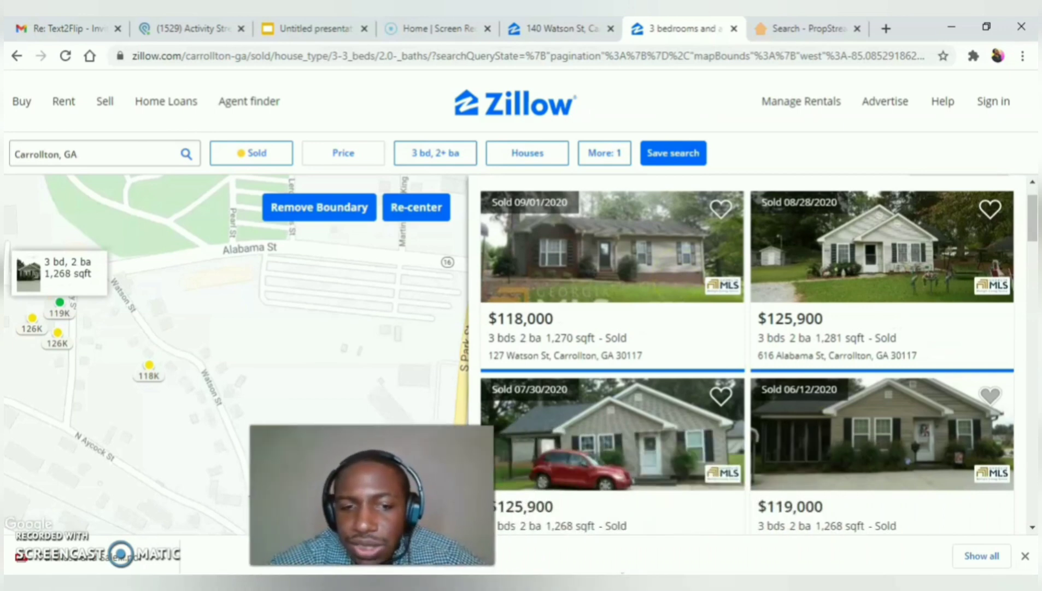
click(557, 30)
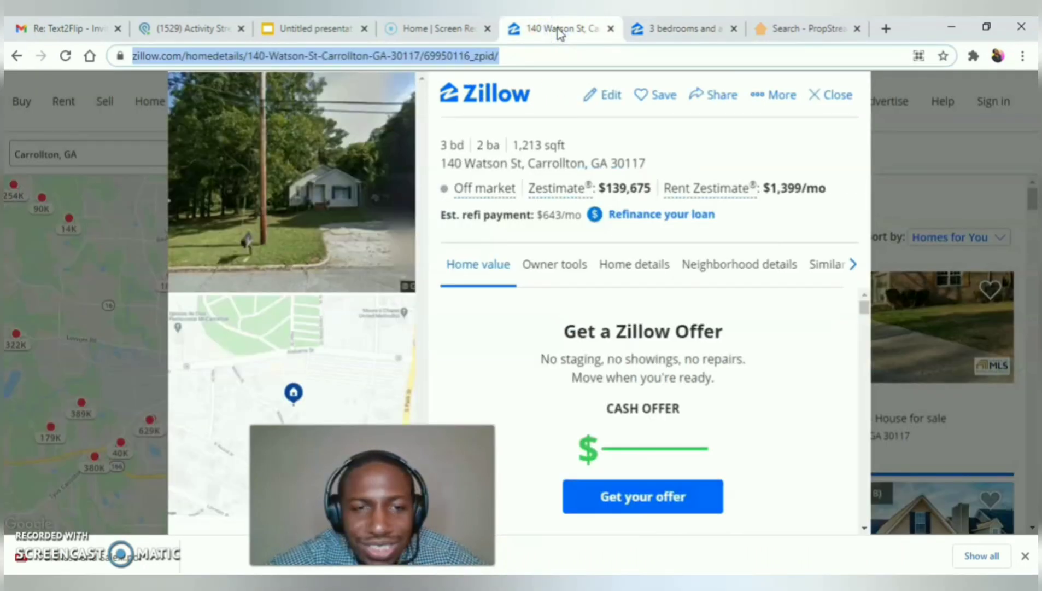
click(672, 29)
click(781, 241)
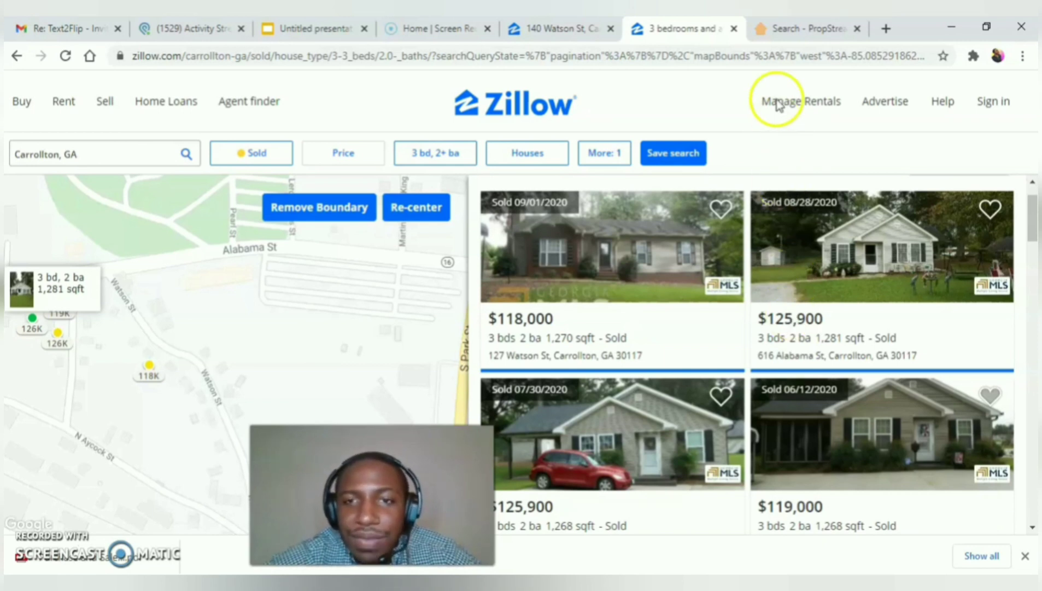
click(787, 28)
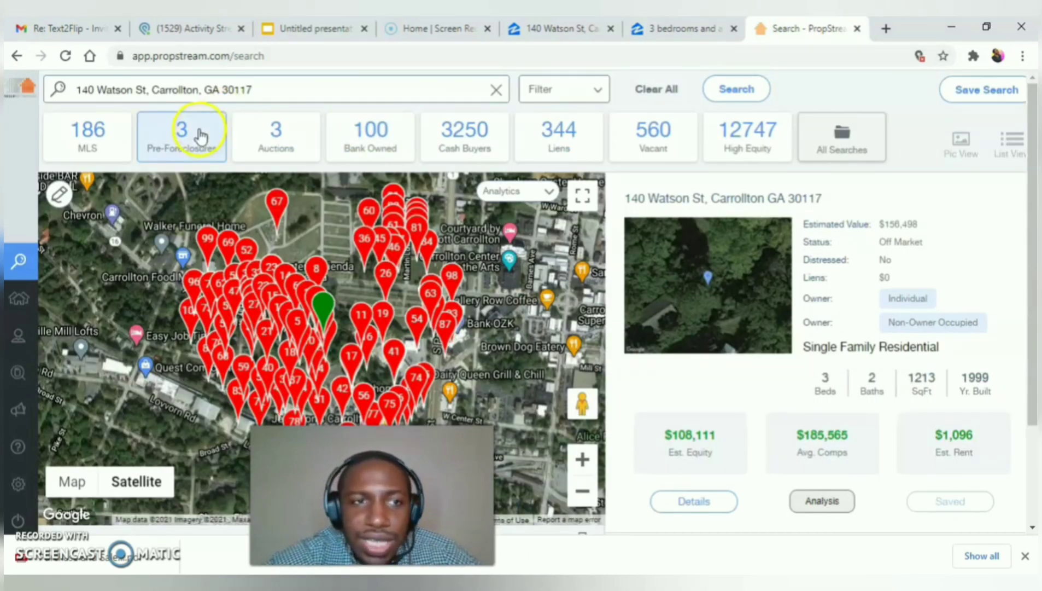
click(276, 134)
click(668, 501)
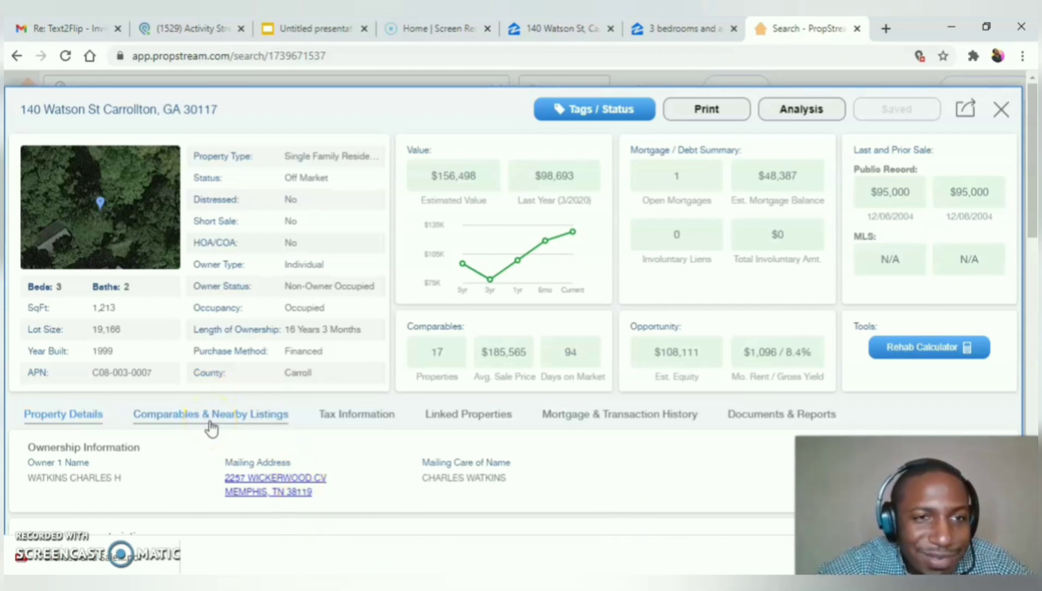
Step: Show Comparables & Nearby Listings and scroll to the table of six sold comps
click(207, 419)
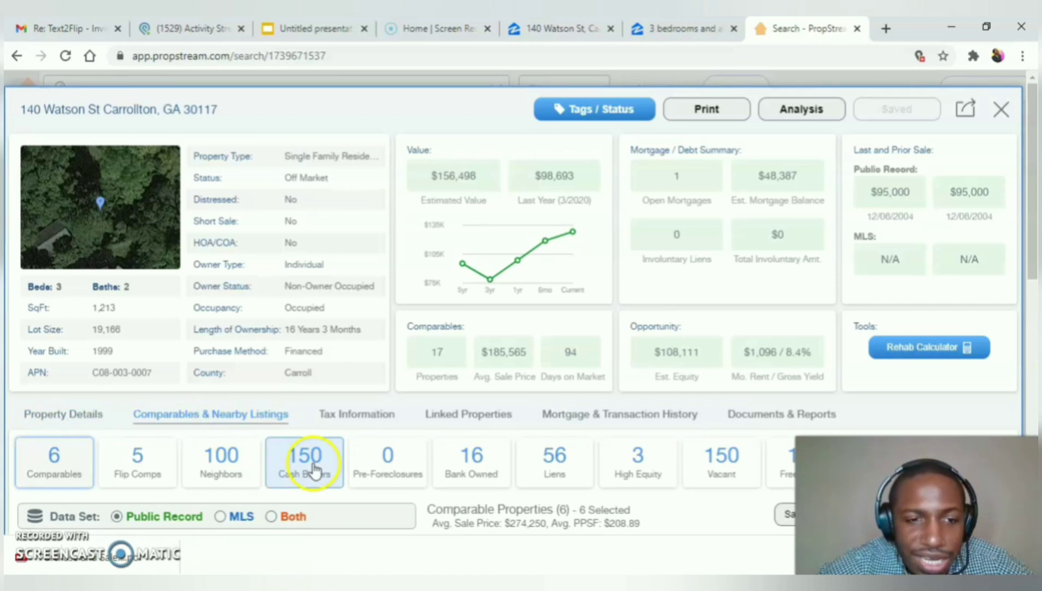
scroll(313, 469, down, 2)
scroll(313, 469, down, 2)
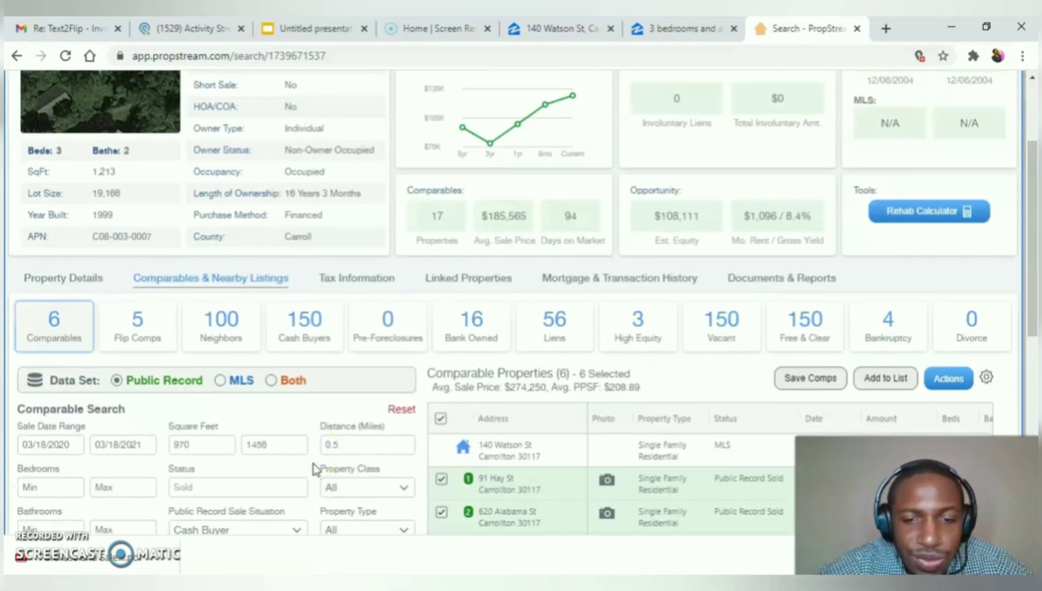
scroll(313, 469, down, 2)
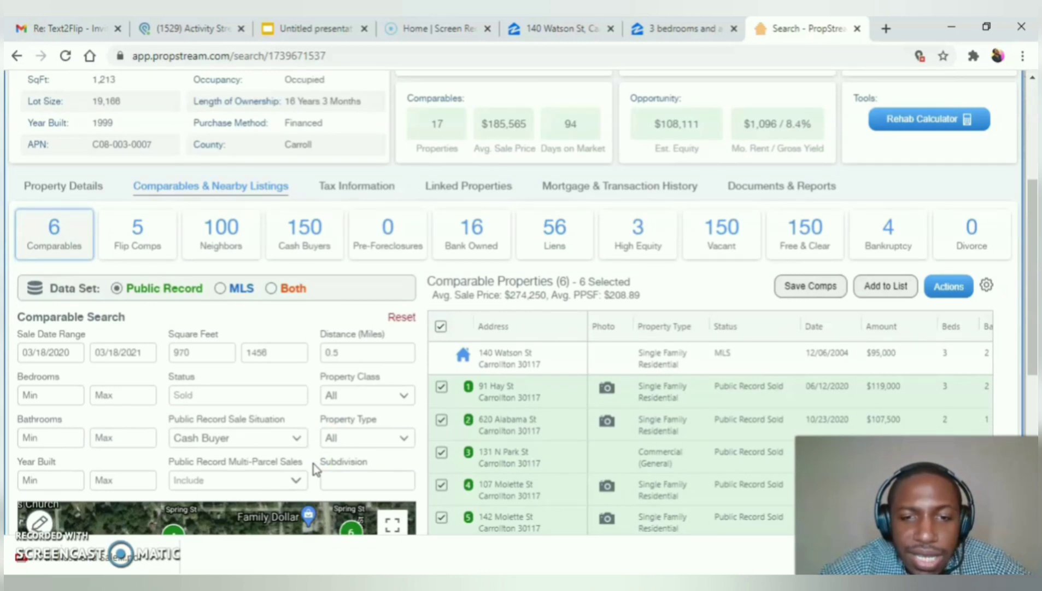
scroll(315, 469, down, 2)
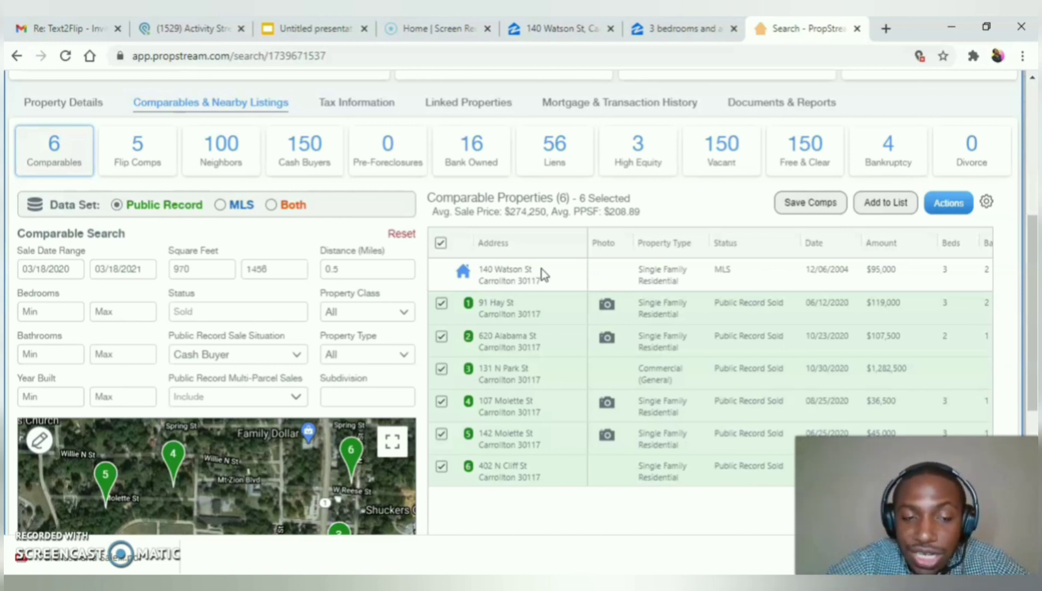
click(268, 351)
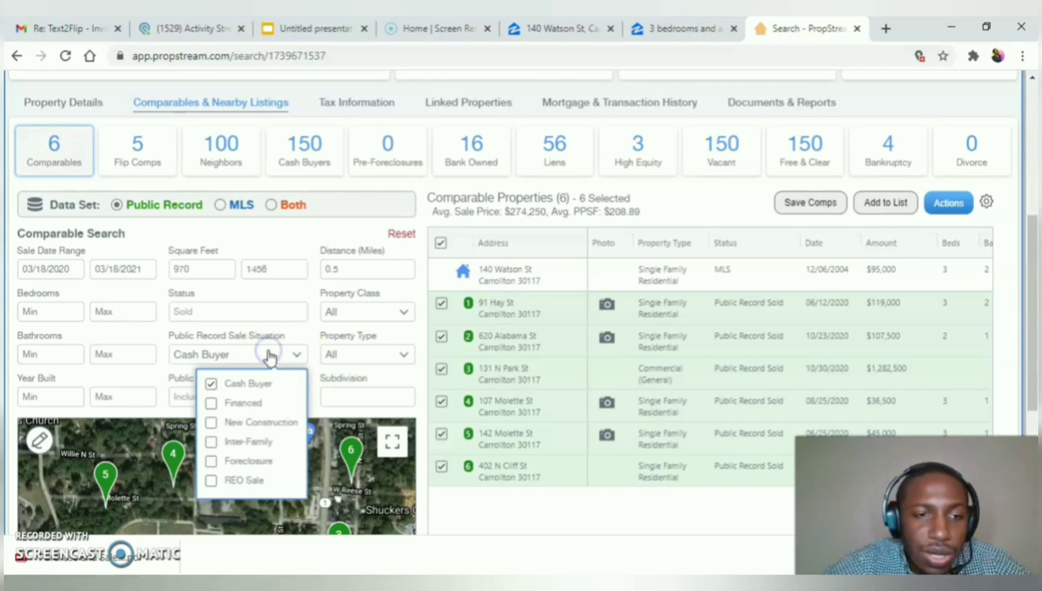
click(250, 385)
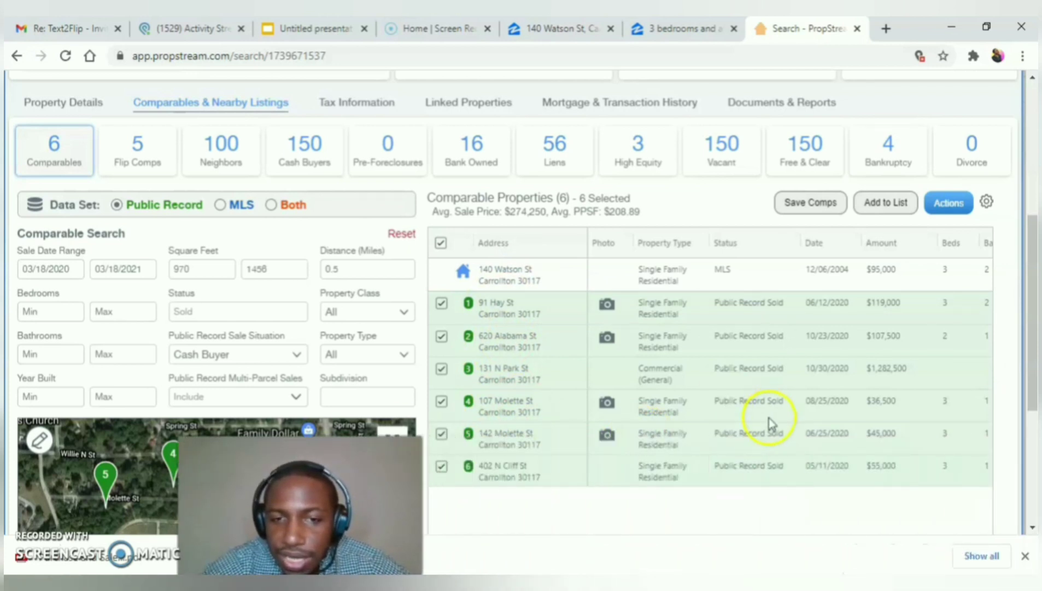
scroll(769, 418, right, 5)
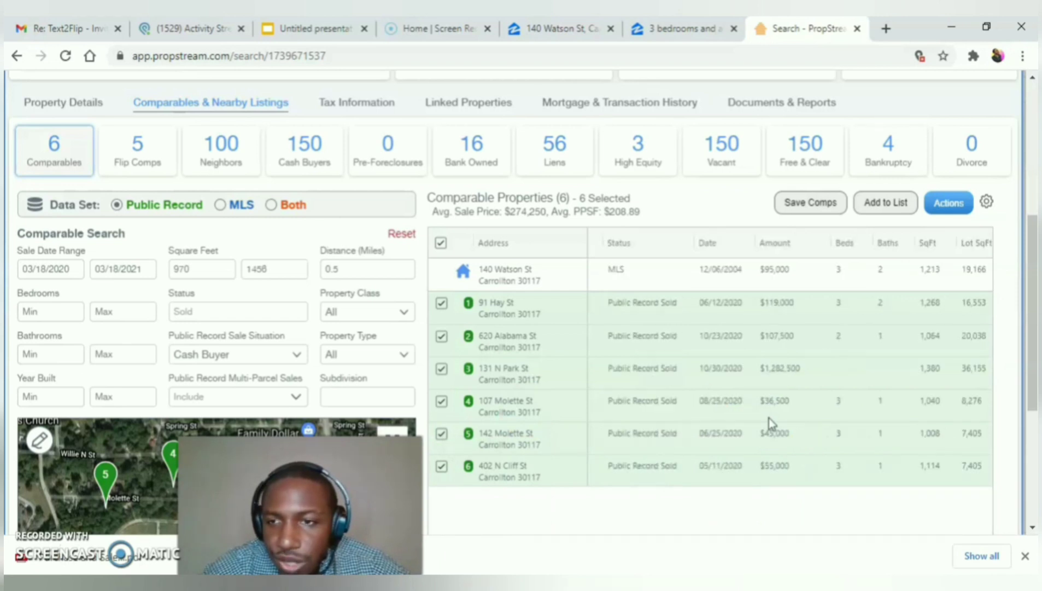
scroll(883, 399, right, 2)
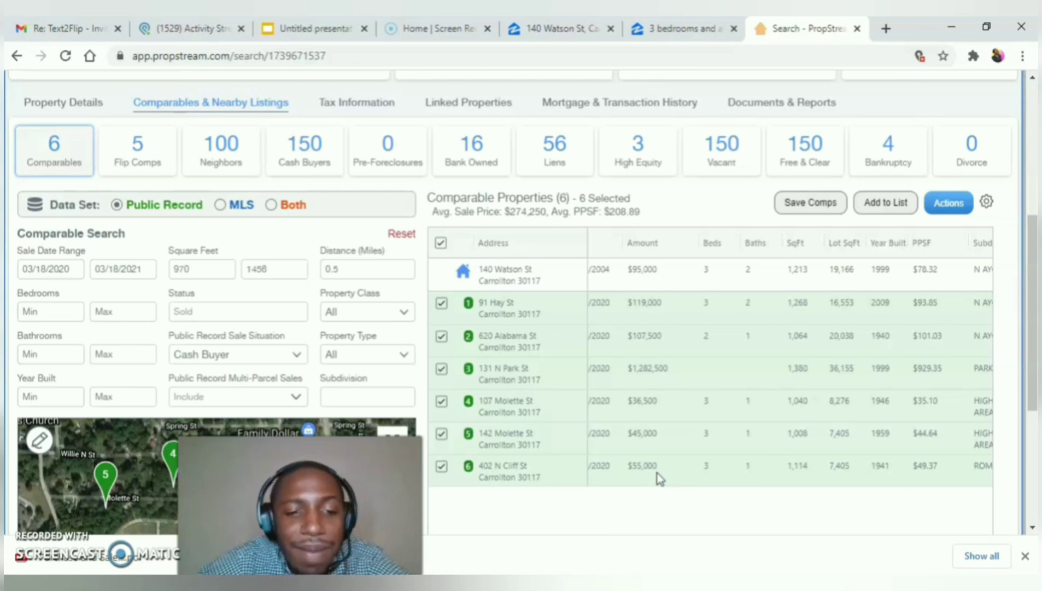
click(658, 477)
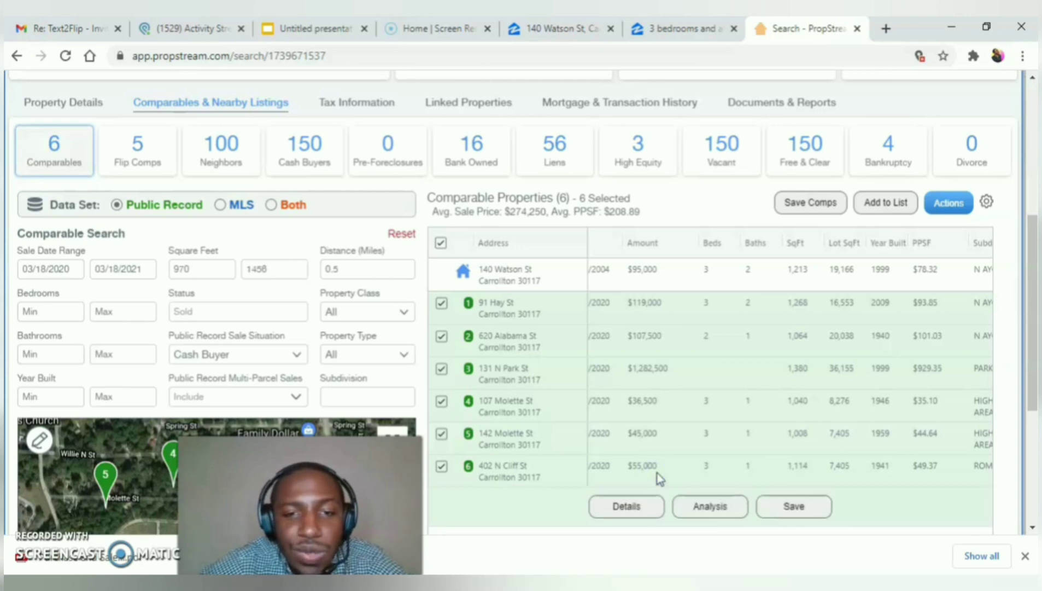